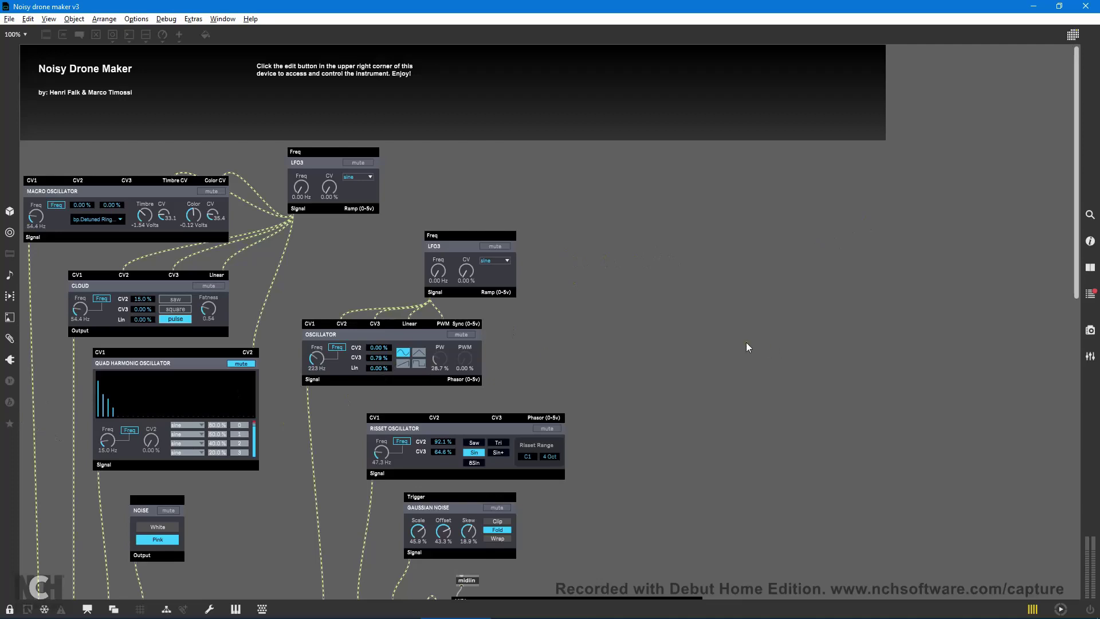
- Scroll down the patch until the Classroom Filter and the Gigaverb, Chorus and Feedback Delay modules show
{"action": "scroll", "coordinate": [746, 346], "scroll_direction": "down", "scroll_amount": 3}
{"action": "scroll", "coordinate": [746, 347], "scroll_direction": "up", "scroll_amount": 2}
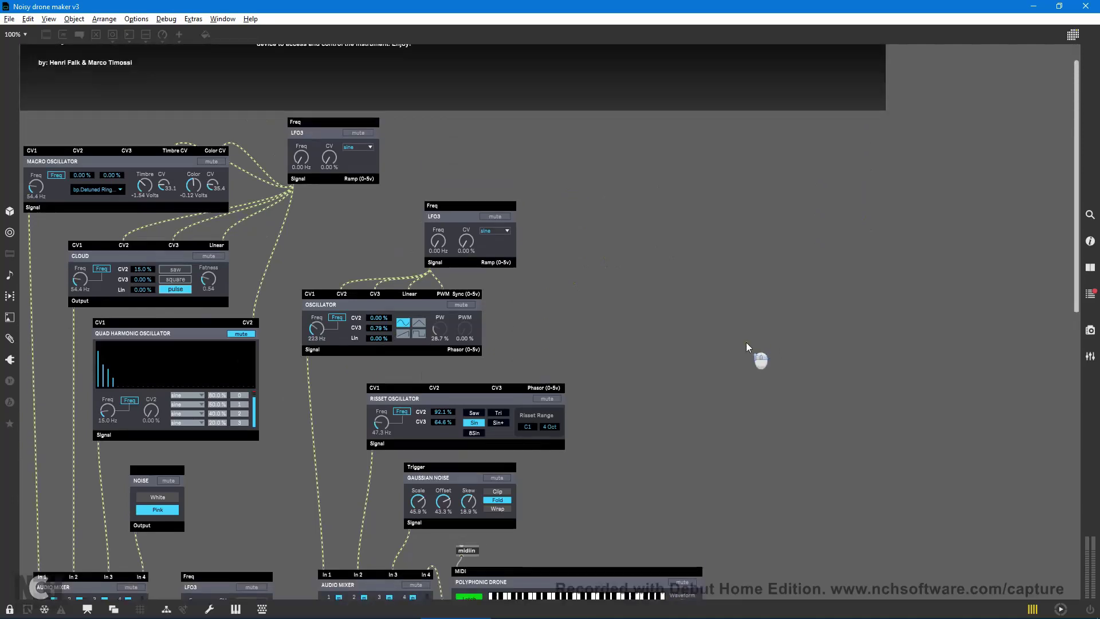
{"action": "scroll", "coordinate": [746, 347], "scroll_direction": "up", "scroll_amount": 1}
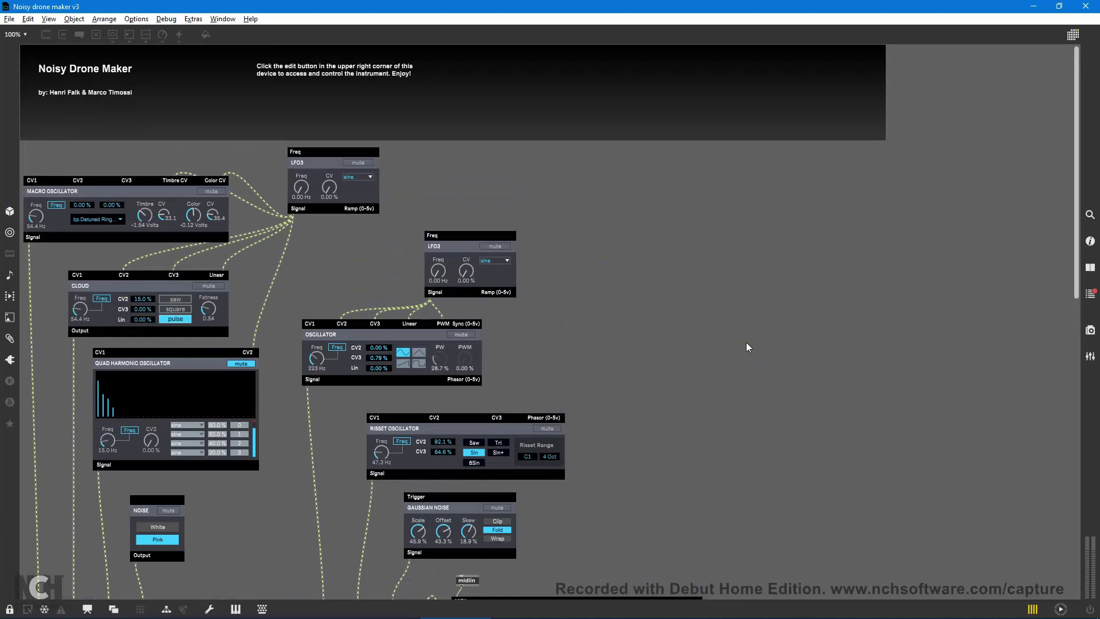
{"action": "scroll", "coordinate": [746, 346], "scroll_direction": "down", "scroll_amount": 3}
{"action": "scroll", "coordinate": [746, 346], "scroll_direction": "up", "scroll_amount": 3}
{"action": "scroll", "coordinate": [746, 342], "scroll_direction": "down", "scroll_amount": 3}
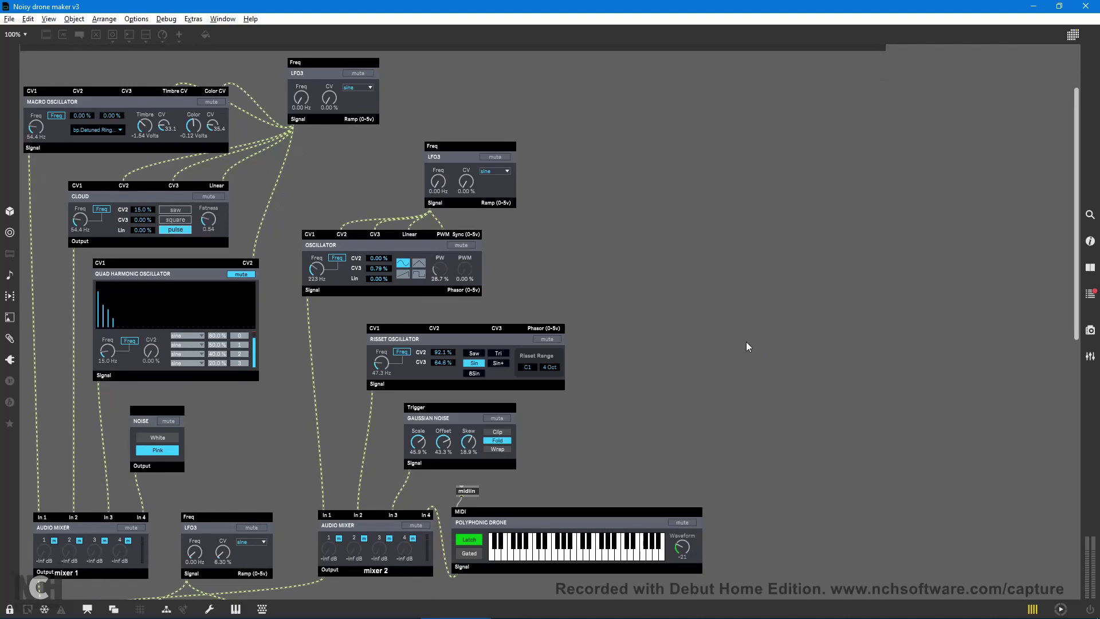
{"action": "scroll", "coordinate": [746, 342], "scroll_direction": "up", "scroll_amount": 3}
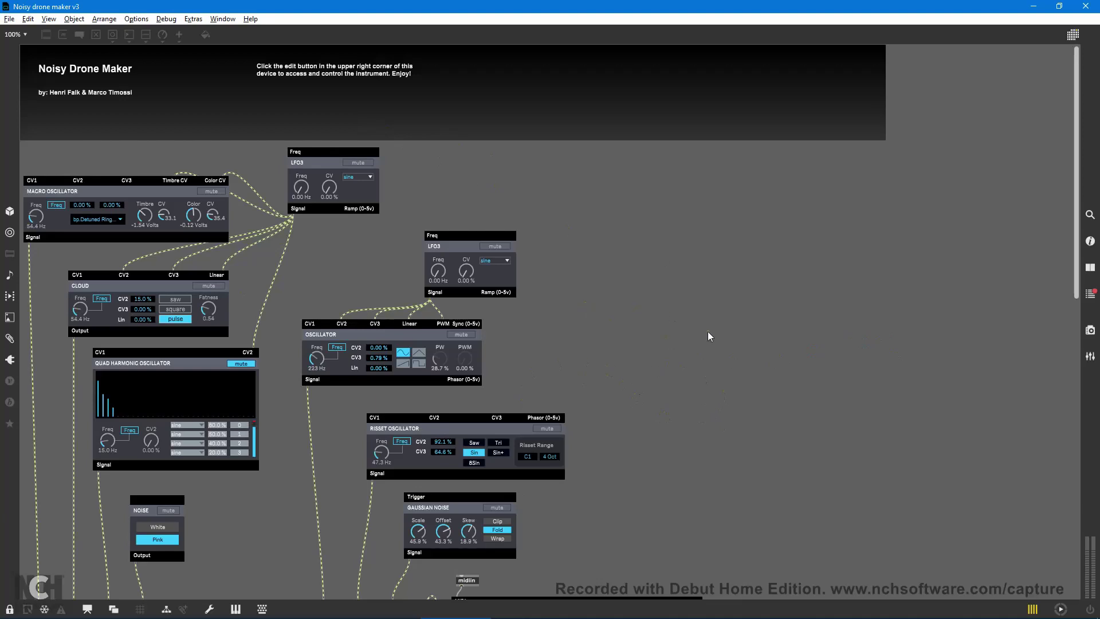
{"action": "scroll", "coordinate": [731, 325], "scroll_direction": "down", "scroll_amount": 5}
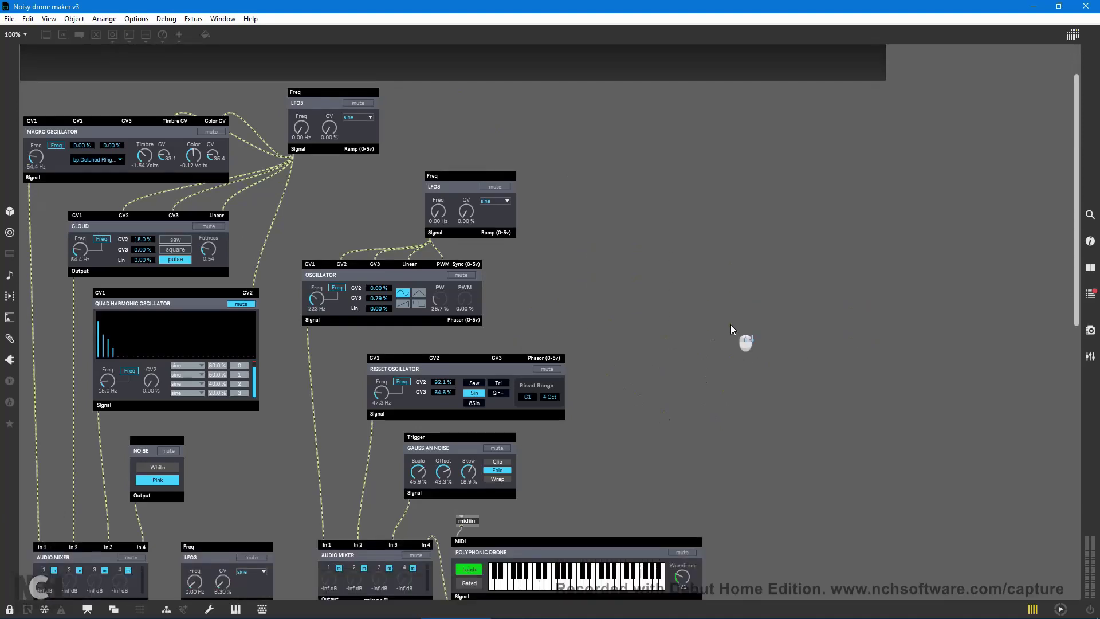
{"action": "scroll", "coordinate": [731, 324], "scroll_direction": "down", "scroll_amount": 4}
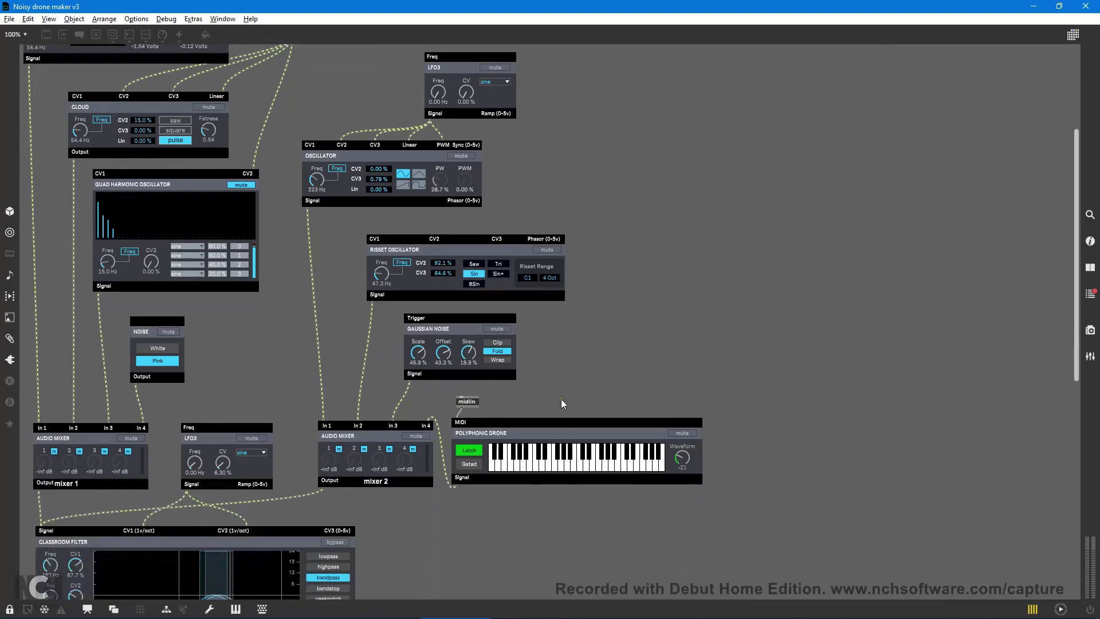
{"action": "scroll", "coordinate": [561, 398], "scroll_direction": "down", "scroll_amount": 4}
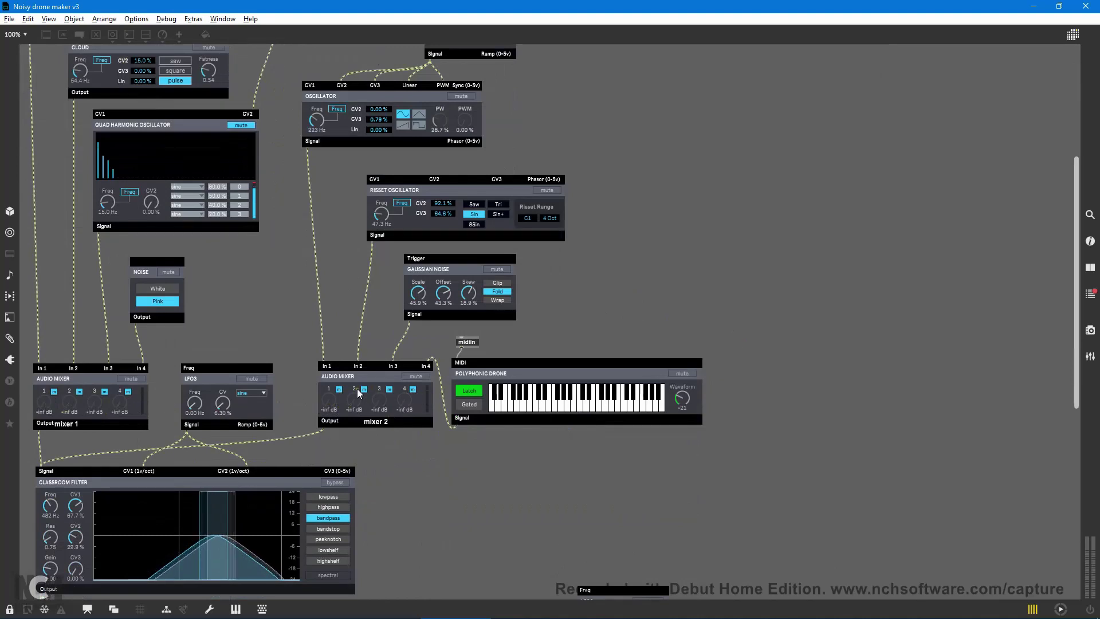
{"action": "scroll", "coordinate": [334, 404], "scroll_direction": "down", "scroll_amount": 1}
{"action": "scroll", "coordinate": [334, 402], "scroll_direction": "down", "scroll_amount": 2}
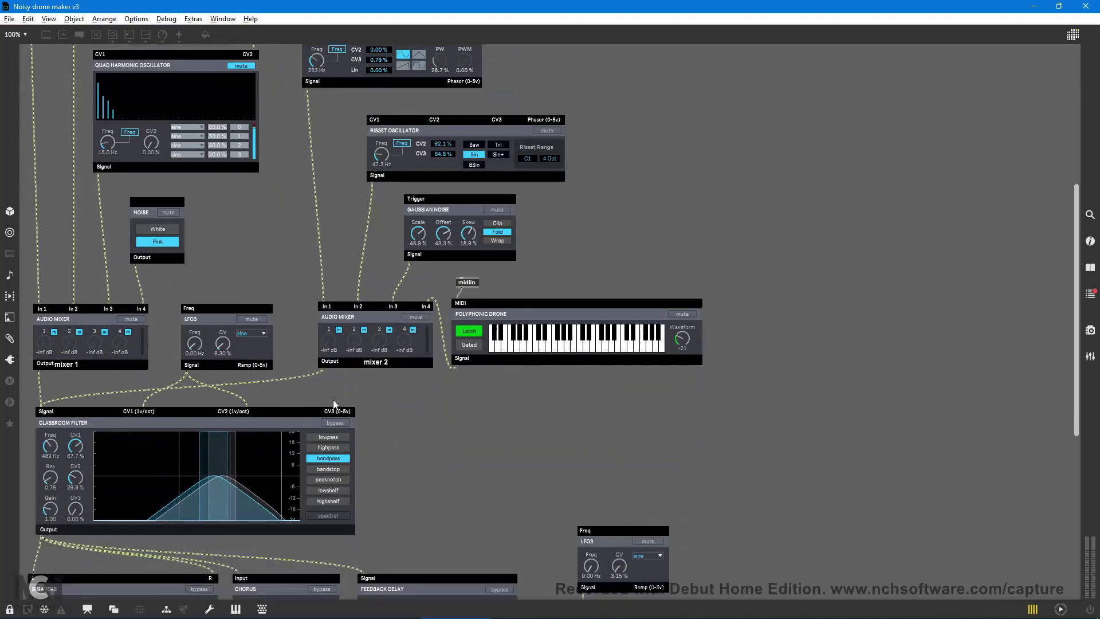
{"action": "scroll", "coordinate": [542, 420], "scroll_direction": "up", "scroll_amount": 1}
{"action": "scroll", "coordinate": [542, 420], "scroll_direction": "up", "scroll_amount": 1}
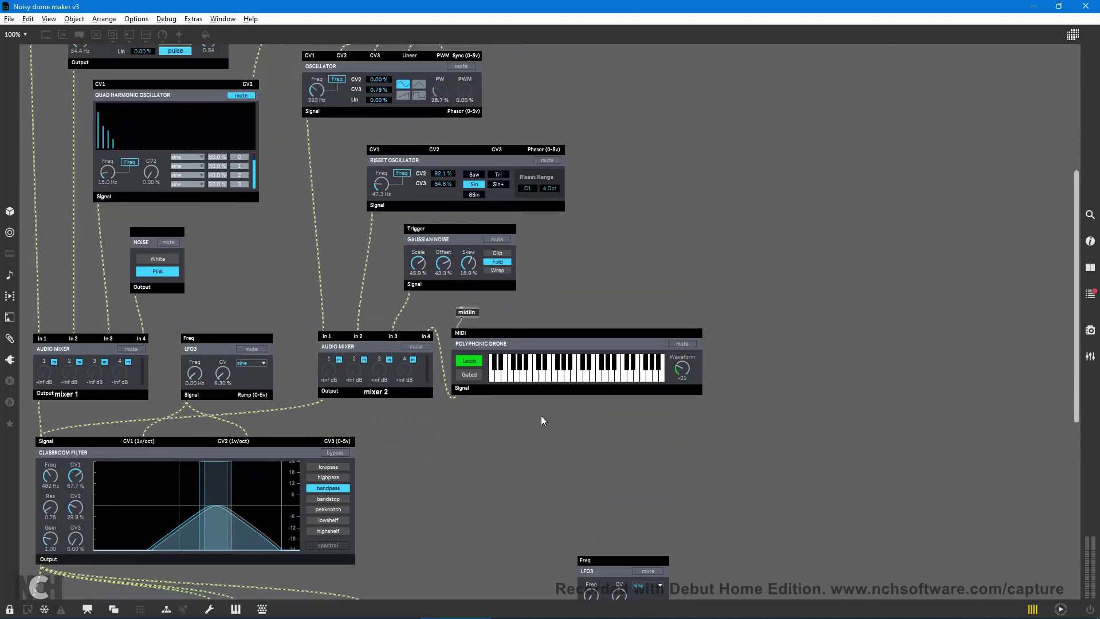
{"action": "scroll", "coordinate": [542, 420], "scroll_direction": "down", "scroll_amount": 2}
{"action": "scroll", "coordinate": [541, 417], "scroll_direction": "down", "scroll_amount": 1}
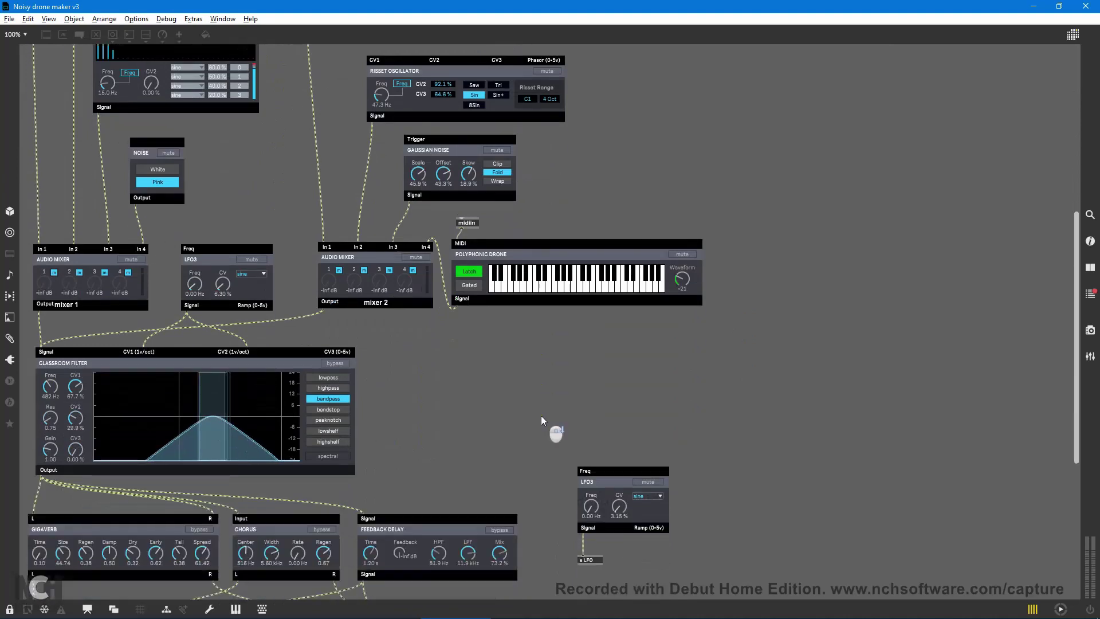
- Adjust the Gigaverb reverb Time dial
{"action": "left_click", "coordinate": [39, 553]}
{"action": "left_click_drag", "start_coordinate": [39, 557], "coordinate": [39, 560]}
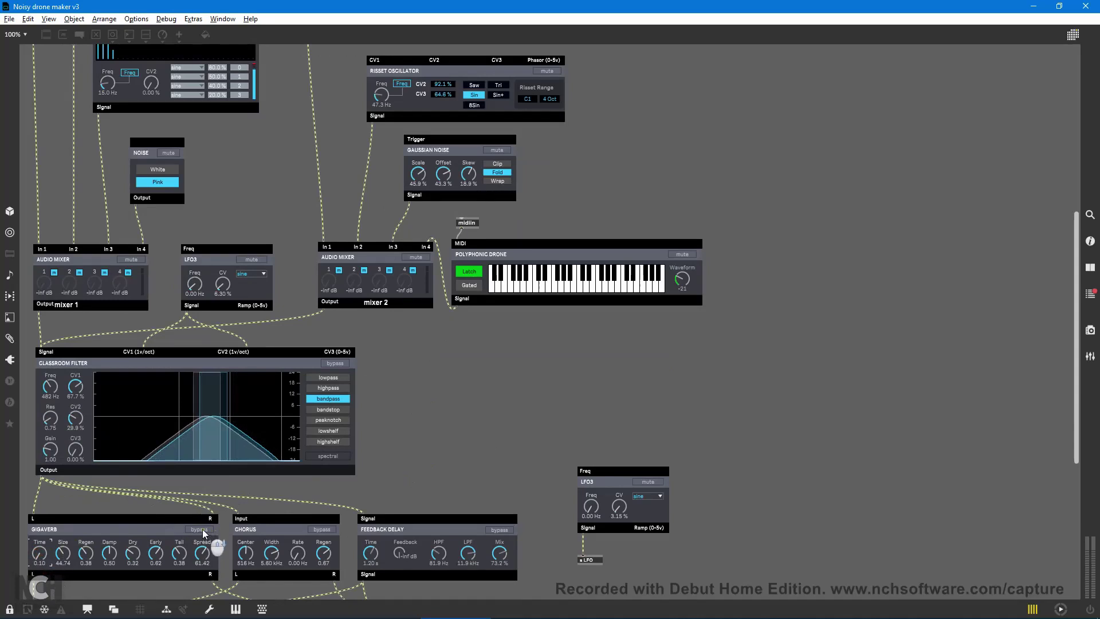
{"action": "scroll", "coordinate": [202, 529], "scroll_direction": "down", "scroll_amount": 3}
{"action": "scroll", "coordinate": [202, 528], "scroll_direction": "up", "scroll_amount": 2}
- Switch Gigaverb, Chorus and Feedback Delay into bypass
{"action": "left_click", "coordinate": [200, 499]}
{"action": "left_click", "coordinate": [322, 499]}
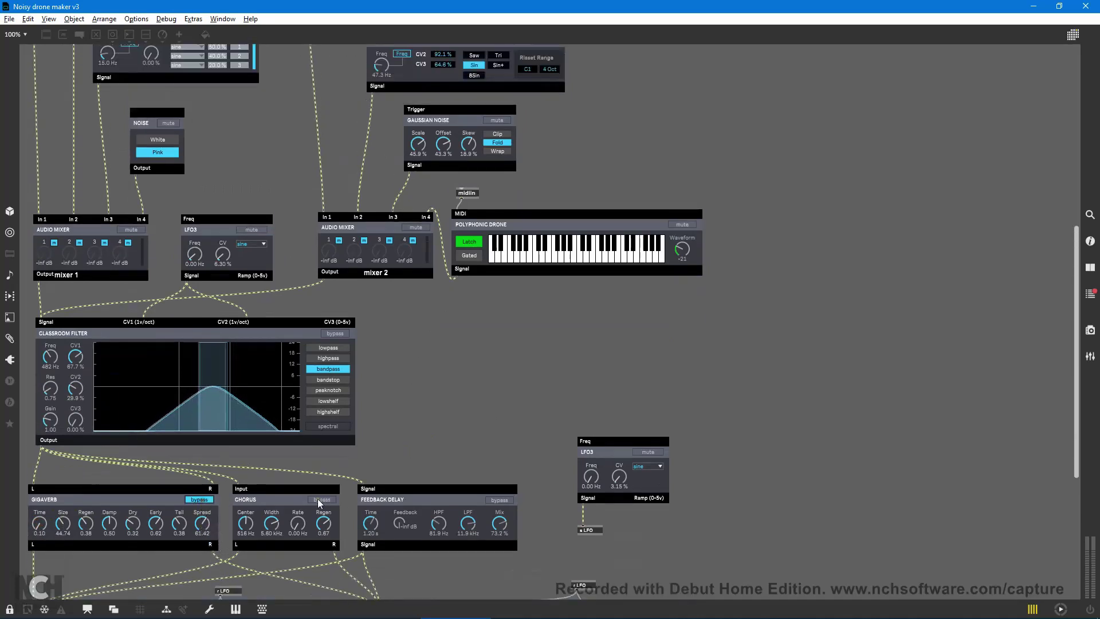
{"action": "left_click", "coordinate": [493, 500]}
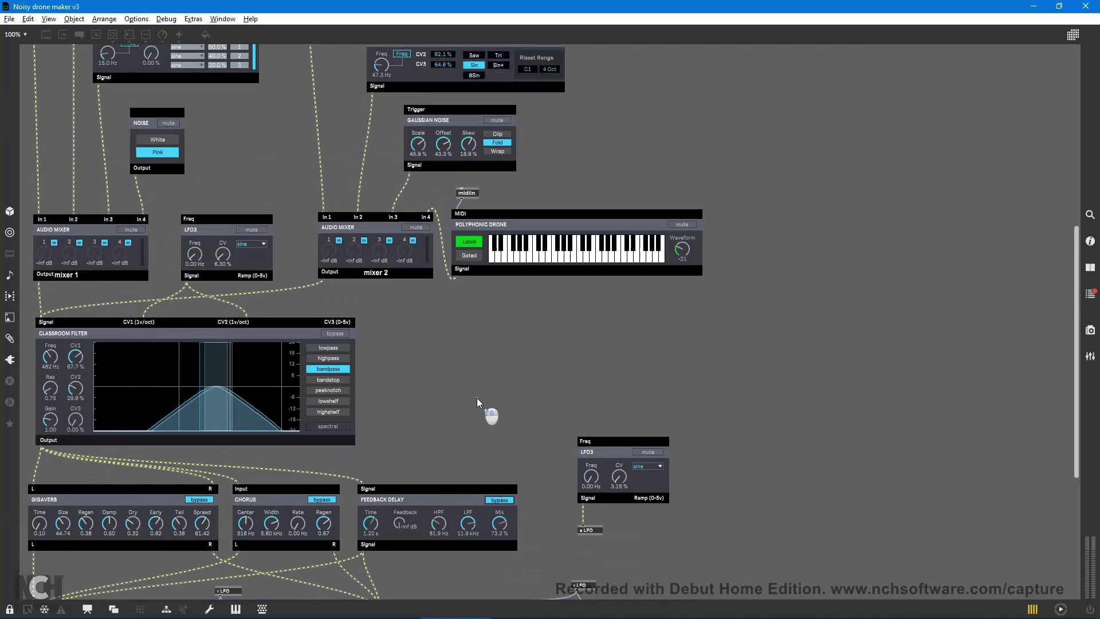
{"action": "scroll", "coordinate": [476, 401], "scroll_direction": "up", "scroll_amount": 3}
{"action": "scroll", "coordinate": [476, 398], "scroll_direction": "up", "scroll_amount": 3}
{"action": "scroll", "coordinate": [515, 401], "scroll_direction": "up", "scroll_amount": 3}
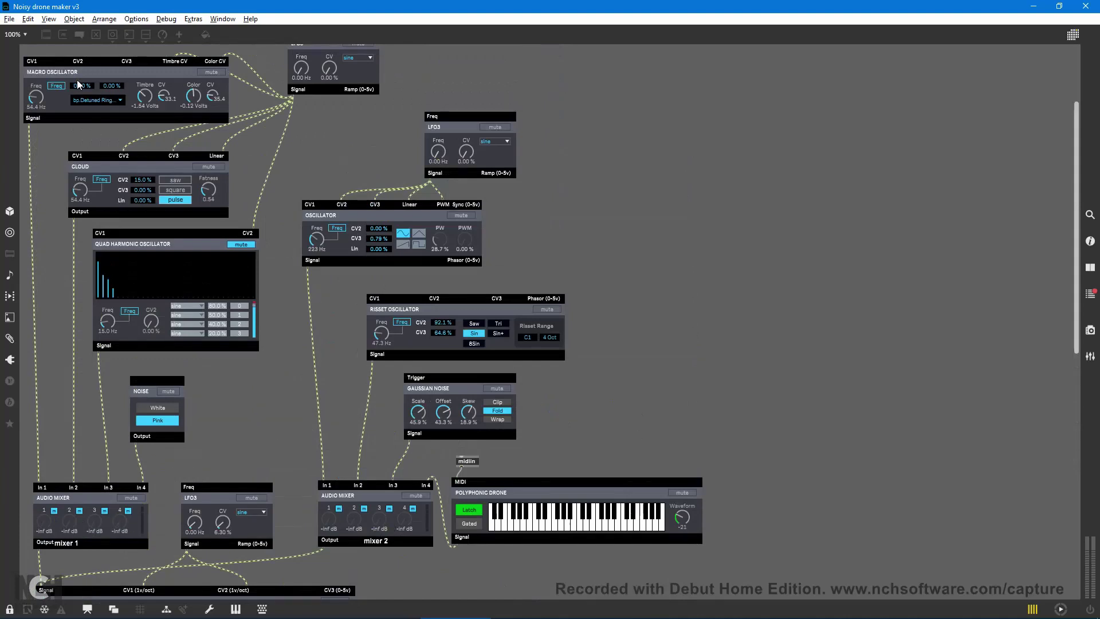
- Unlock the drone patch for editing from the canvas right-click menu
{"action": "scroll", "coordinate": [148, 176], "scroll_direction": "up", "scroll_amount": 3}
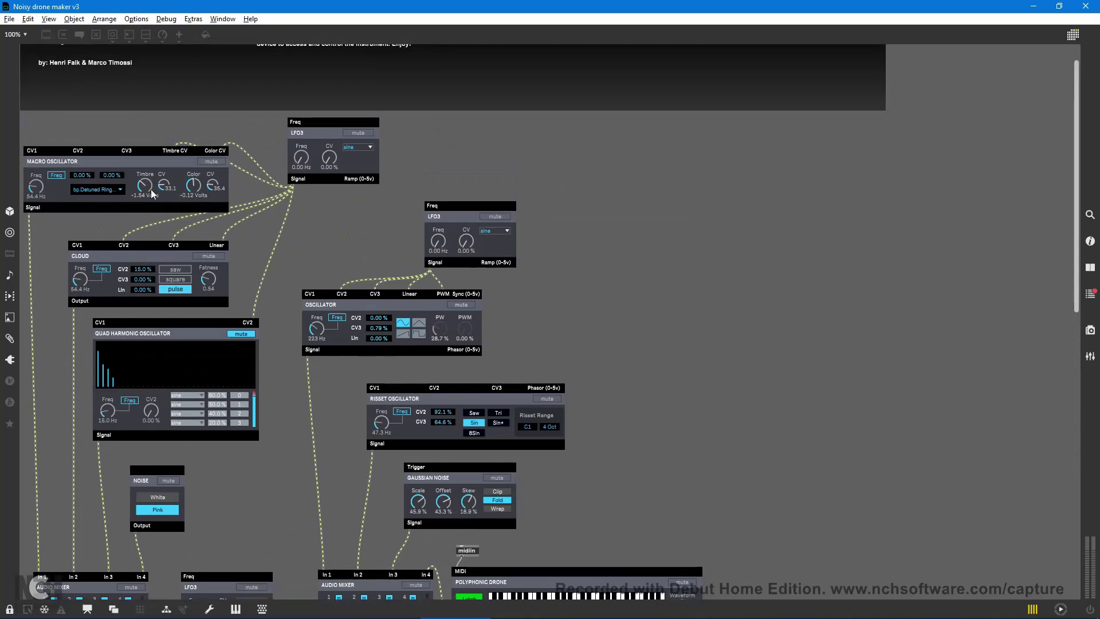
{"action": "right_click", "coordinate": [139, 161]}
{"action": "left_click", "coordinate": [123, 163]}
{"action": "right_click", "coordinate": [123, 163]}
{"action": "left_click", "coordinate": [126, 170]}
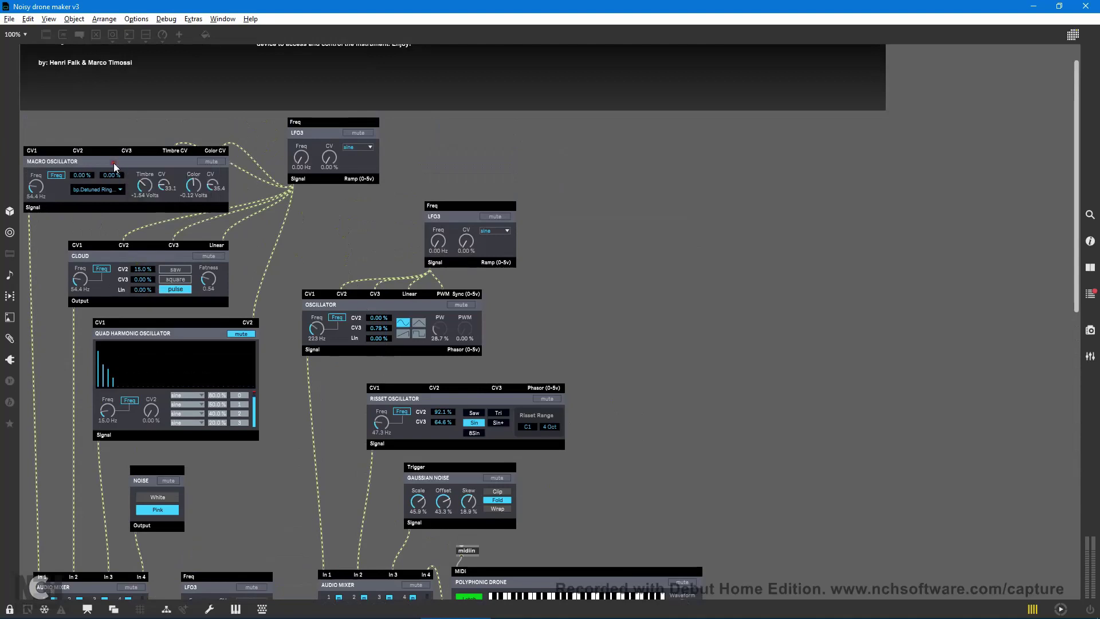
- Open the bp.Macro Oscillator help patch and move its window toward the screen centre
{"action": "right_click", "coordinate": [148, 162]}
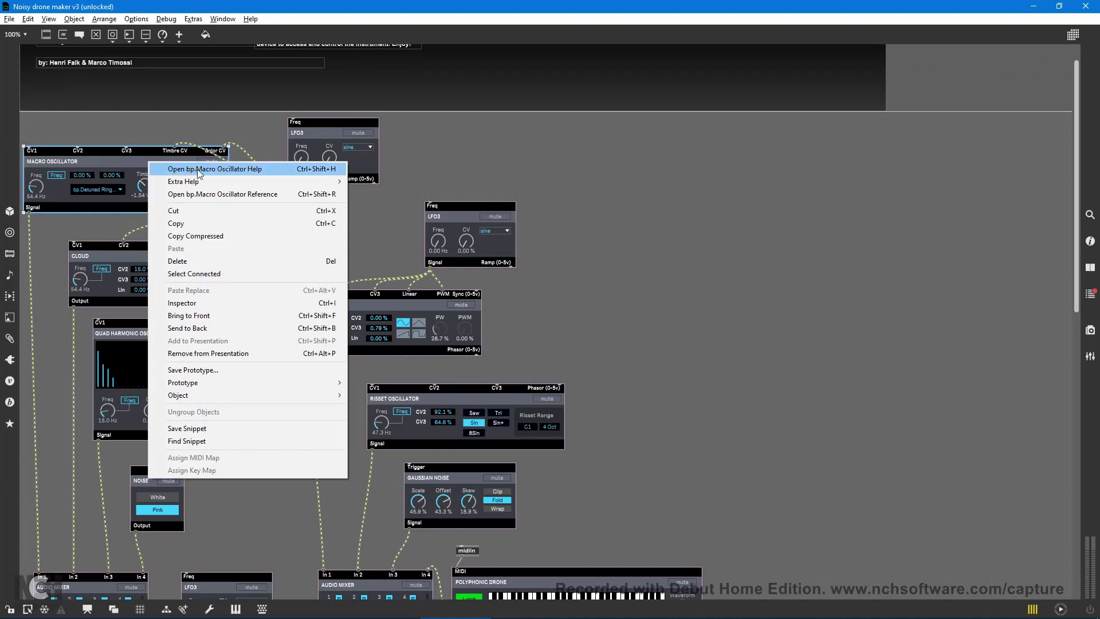
{"action": "left_click", "coordinate": [249, 168]}
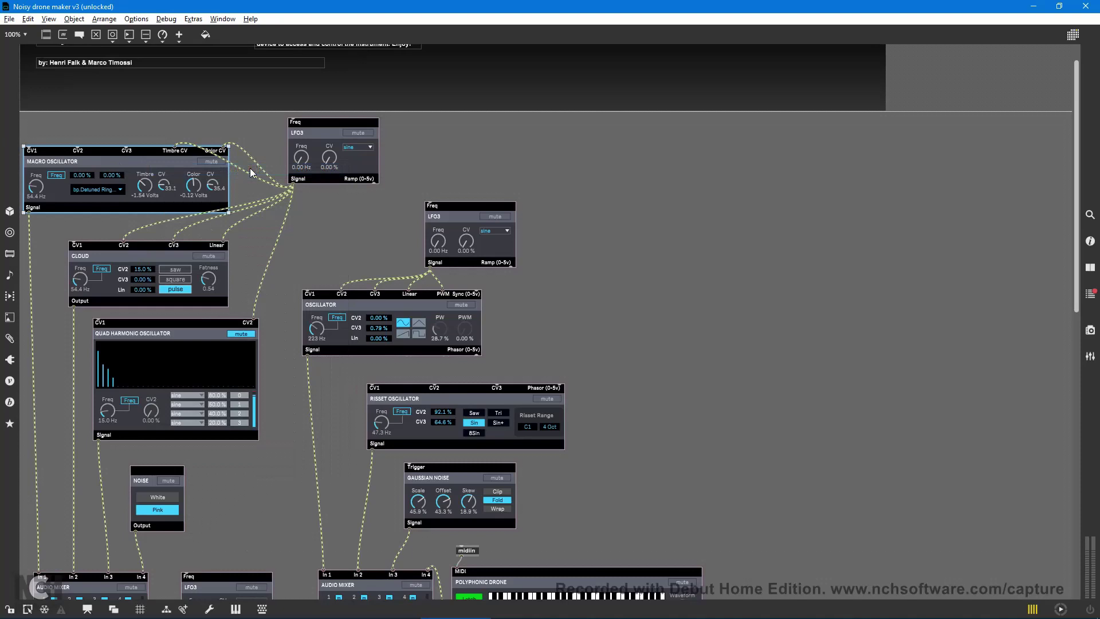
{"action": "left_click_drag", "start_coordinate": [344, 17], "coordinate": [450, 39]}
- Scroll through the bp.Macro Oscillator help patch's keyboard, ADSR and LFO example
{"action": "scroll", "coordinate": [338, 338], "scroll_direction": "down", "scroll_amount": 3}
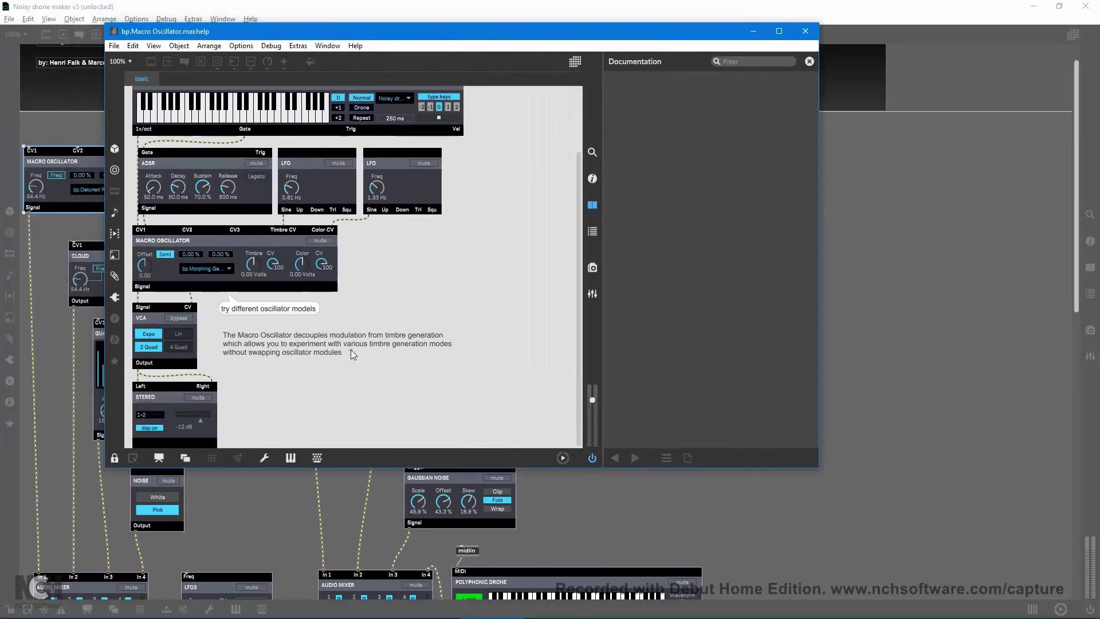
{"action": "scroll", "coordinate": [380, 260], "scroll_direction": "up", "scroll_amount": 3}
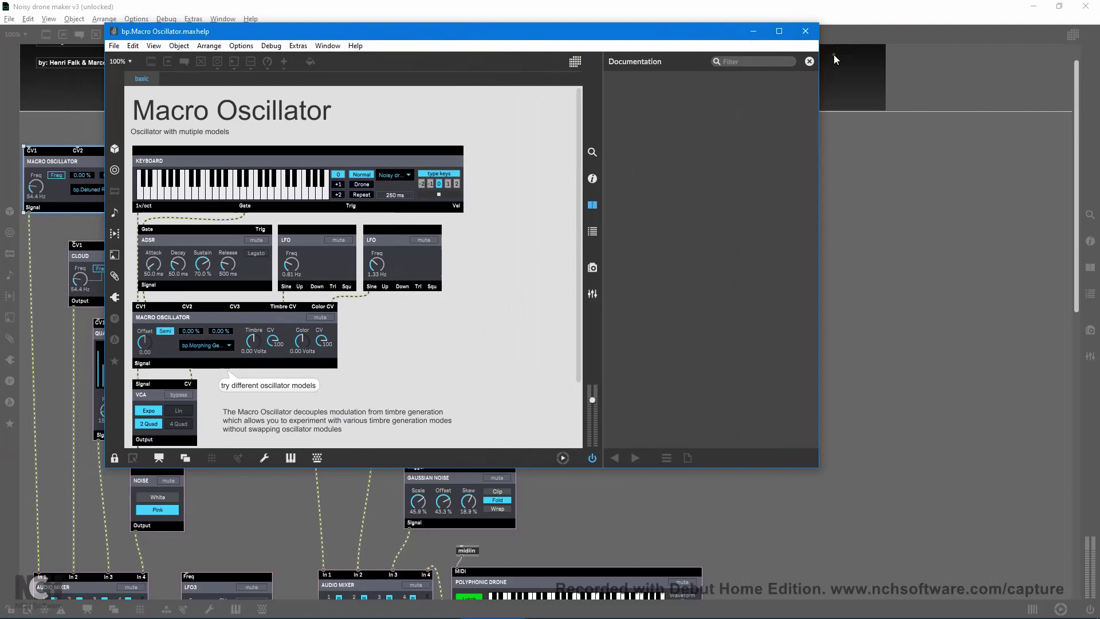
- Close the help window, lock the patch, and unmute and raise mixer 1 channel 1
{"action": "left_click", "coordinate": [808, 31]}
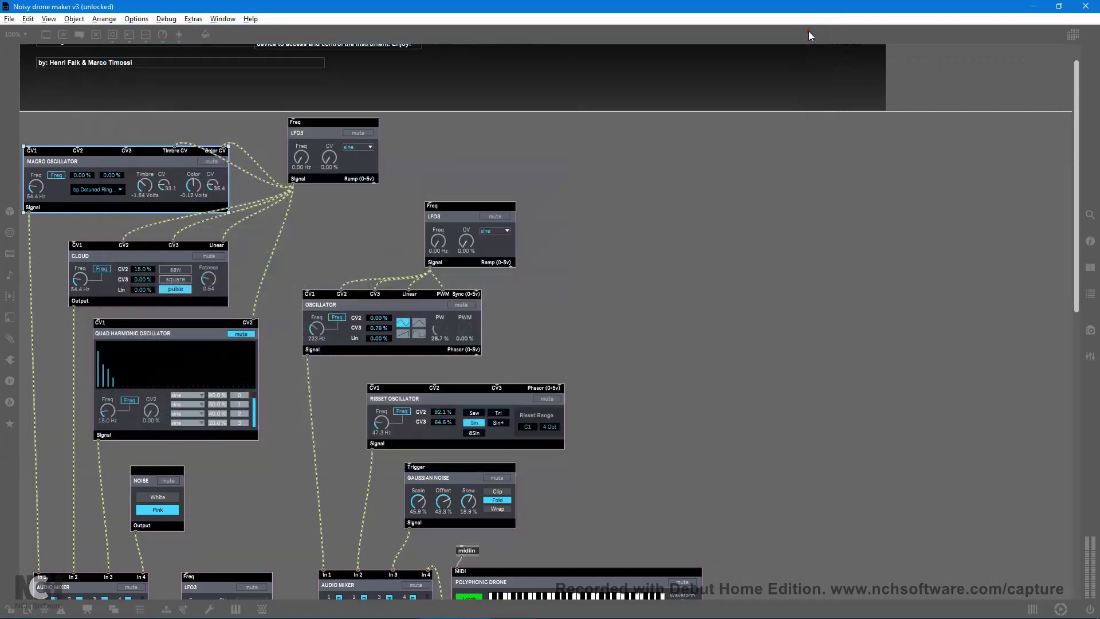
{"action": "scroll", "coordinate": [226, 287], "scroll_direction": "down", "scroll_amount": 3}
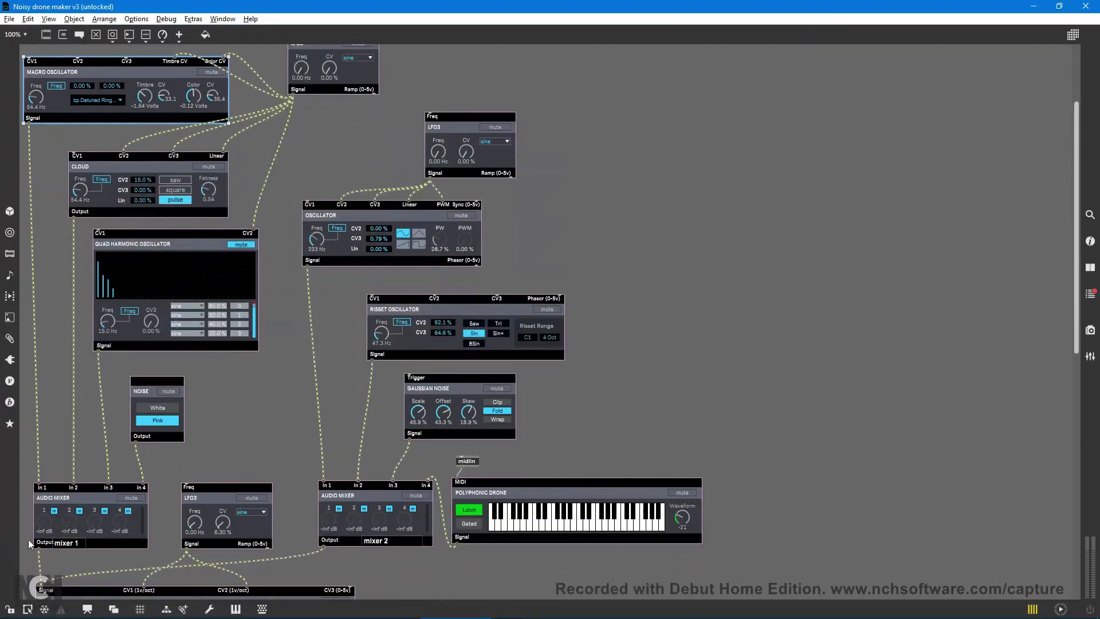
{"action": "left_click", "coordinate": [54, 520]}
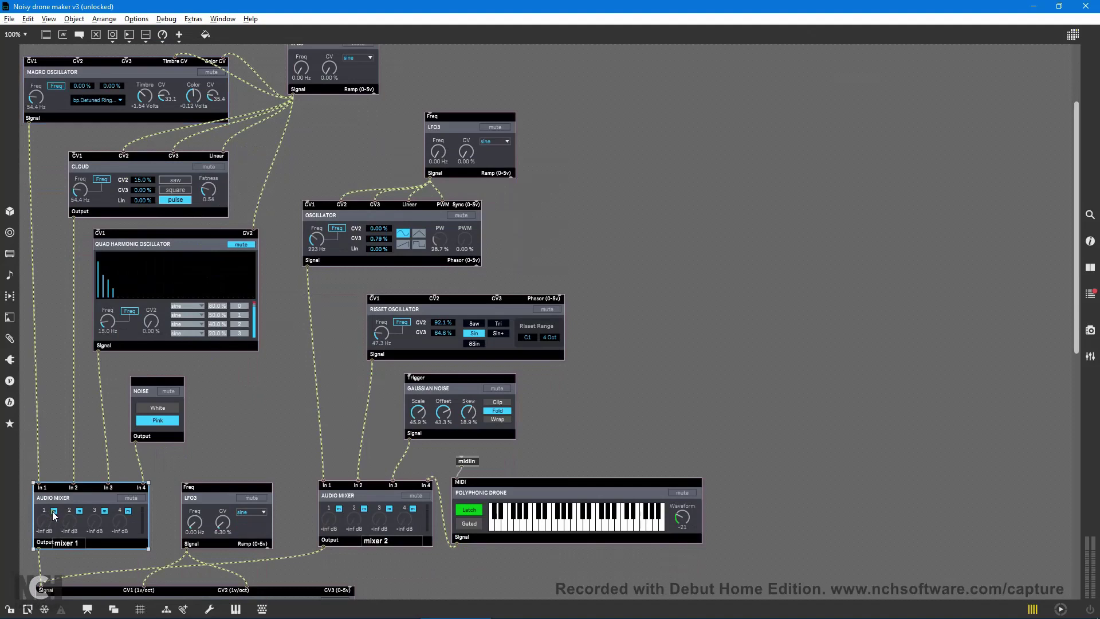
{"action": "left_click", "coordinate": [54, 511]}
{"action": "key", "text": "ctrl+e"}
{"action": "left_click", "coordinate": [54, 510]}
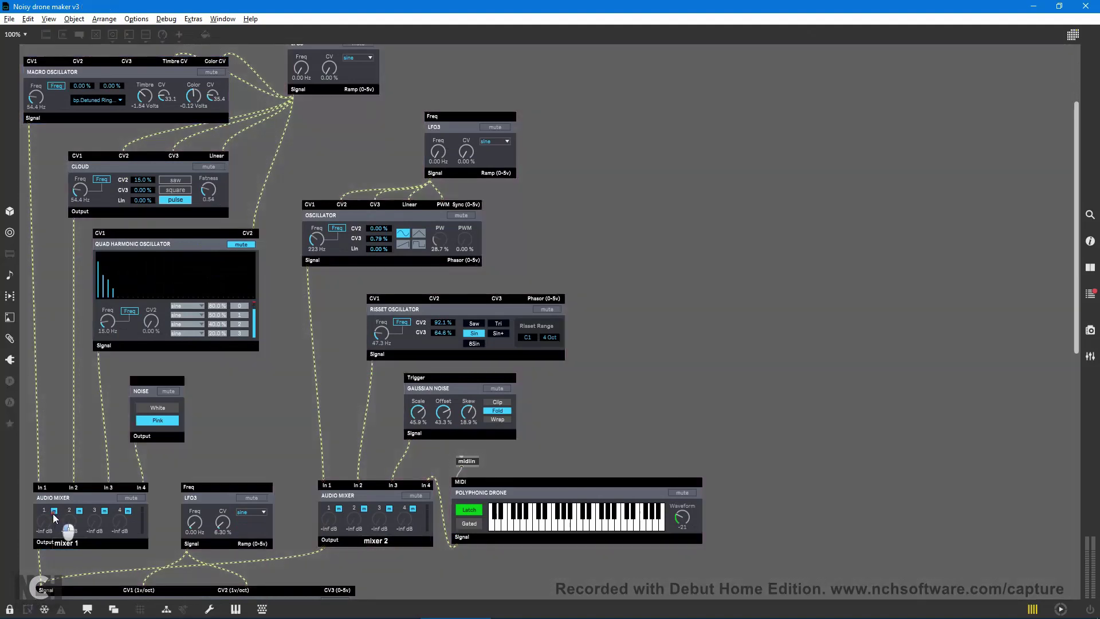
{"action": "left_click_drag", "start_coordinate": [44, 520], "coordinate": [44, 490]}
- Set the Macro Oscillator frequency to 71.0 Hz and lower its Timbre slightly
{"action": "scroll", "coordinate": [36, 156], "scroll_direction": "up", "scroll_amount": 2}
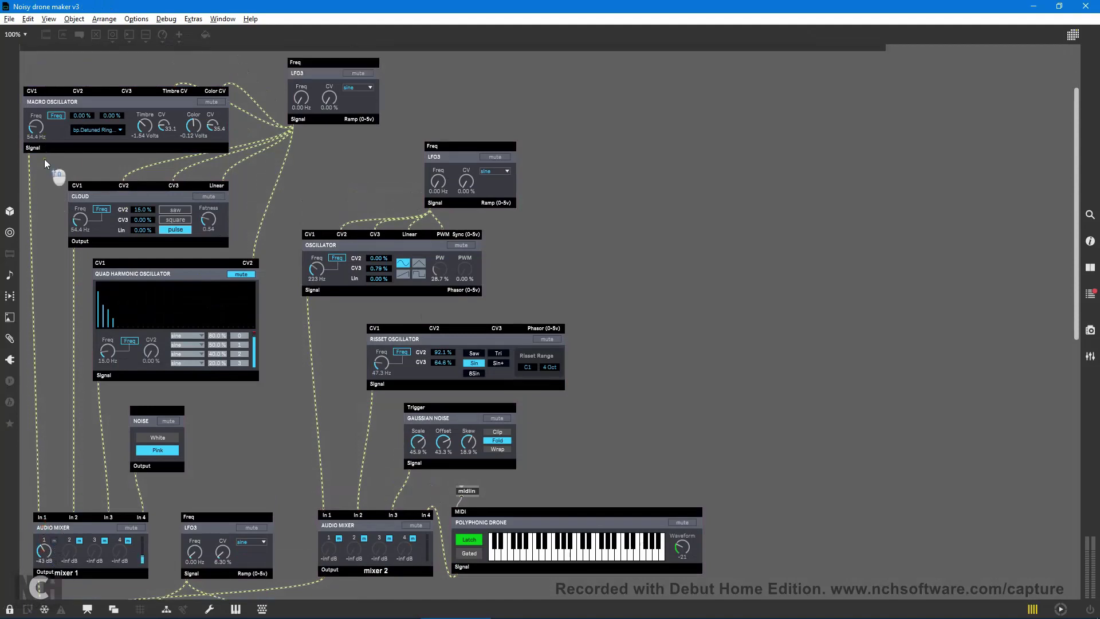
{"action": "left_click", "coordinate": [36, 158]}
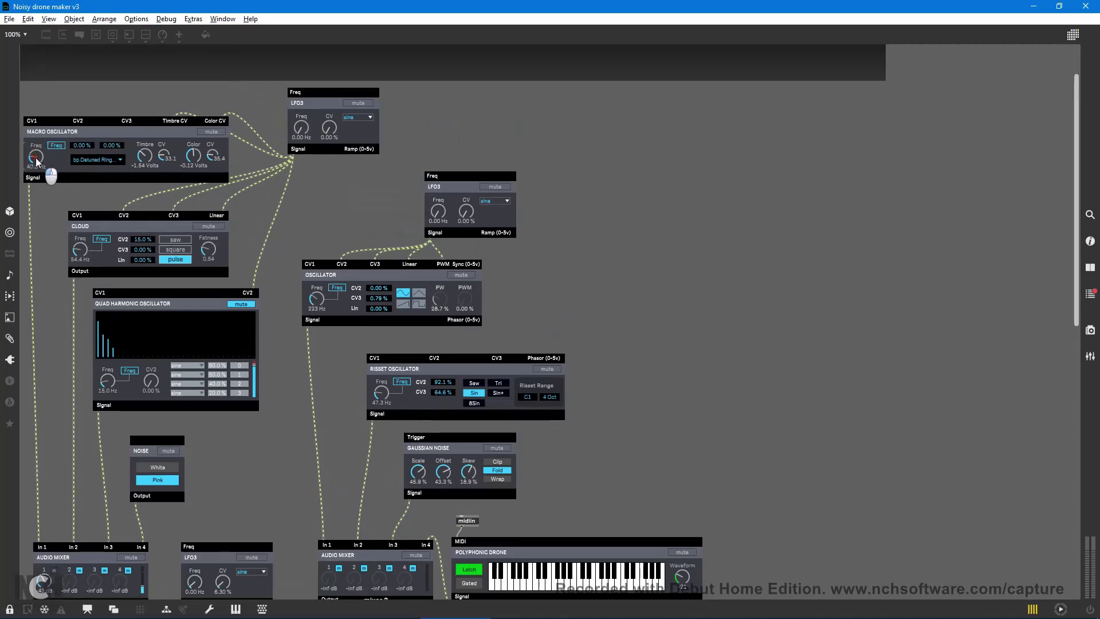
{"action": "left_click_drag", "start_coordinate": [35, 159], "coordinate": [125, 162]}
{"action": "scroll", "coordinate": [47, 197], "scroll_direction": "down", "scroll_amount": 1}
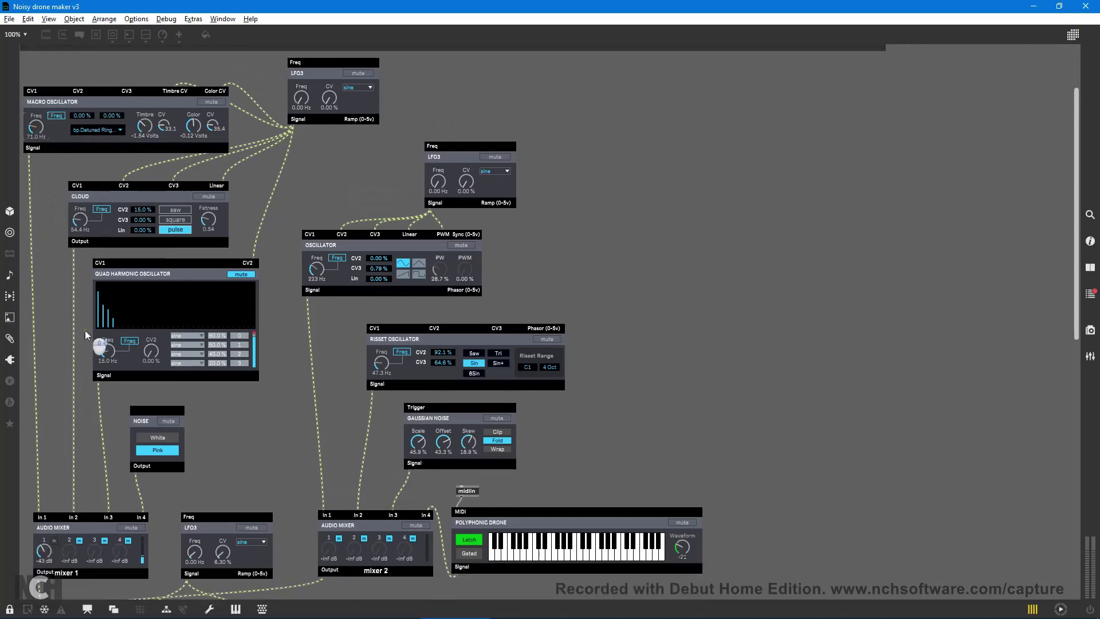
{"action": "left_click", "coordinate": [57, 118]}
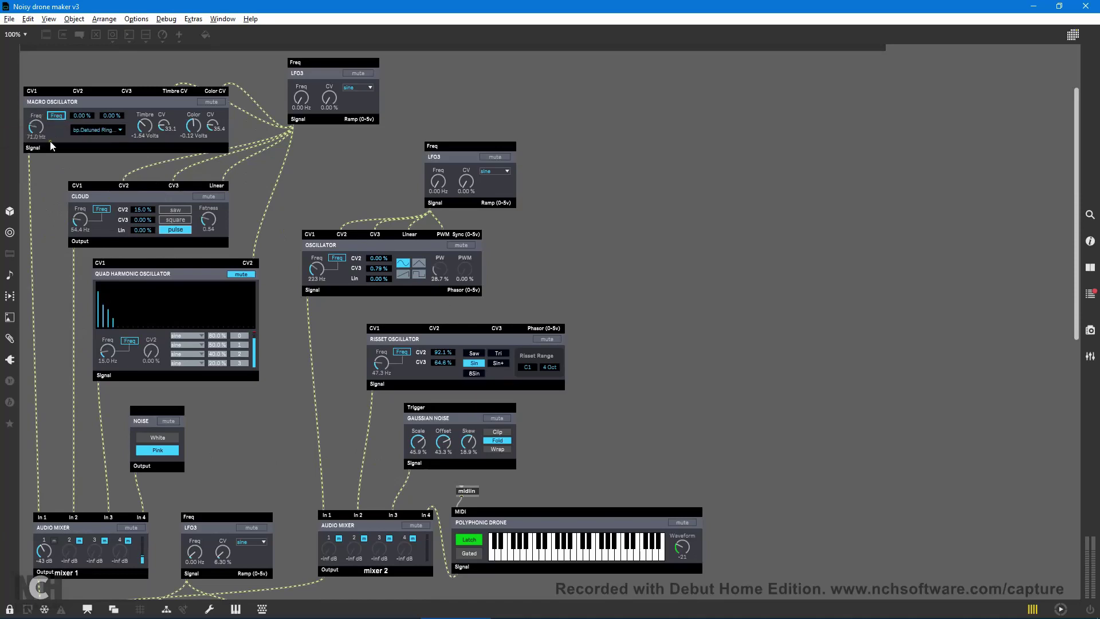
{"action": "left_click_drag", "start_coordinate": [36, 131], "coordinate": [37, 131]}
{"action": "left_click_drag", "start_coordinate": [139, 127], "coordinate": [144, 132]}
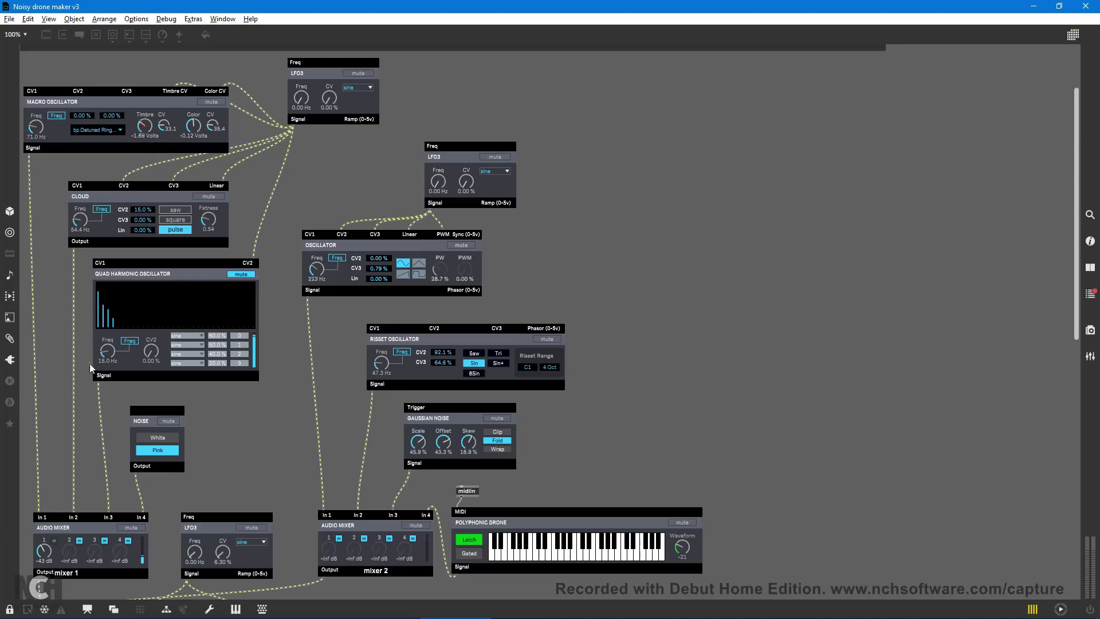
- Unmute and raise mixer 1 channel 2 and set the Cloud frequency to 40.9 Hz
{"action": "left_click", "coordinate": [79, 541]}
{"action": "left_click_drag", "start_coordinate": [71, 559], "coordinate": [69, 533]}
{"action": "left_click_drag", "start_coordinate": [80, 222], "coordinate": [80, 224]}
{"action": "left_click", "coordinate": [71, 552]}
- Unmute mixer 1 channel 3 and tune the Quad Harmonic Oscillator to 870 Hz
{"action": "left_click", "coordinate": [97, 553]}
{"action": "left_click_drag", "start_coordinate": [97, 554], "coordinate": [86, 531]}
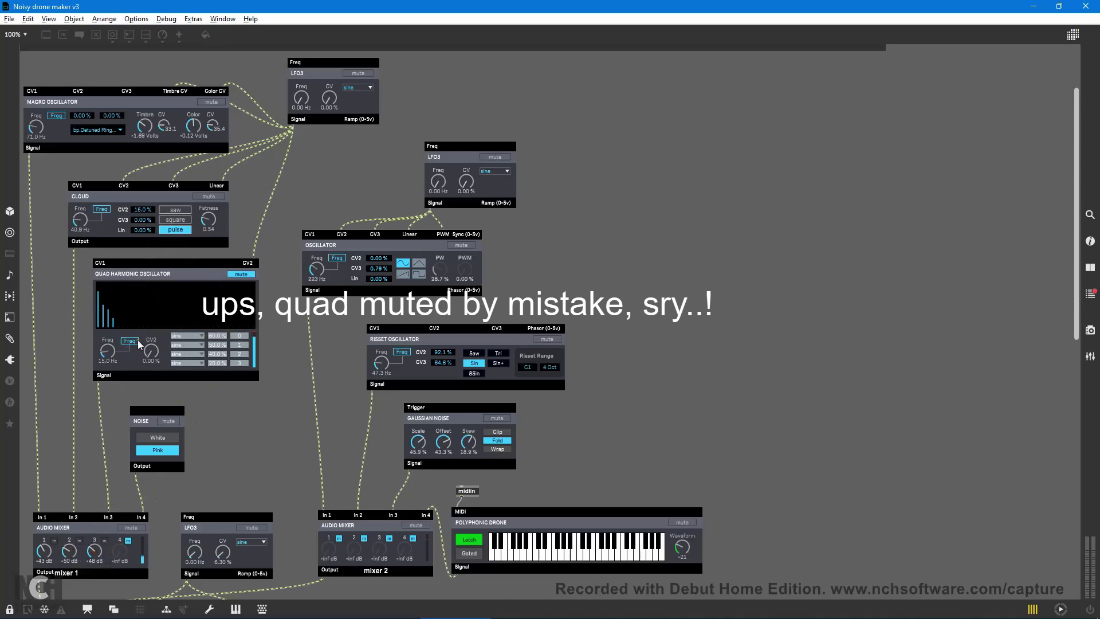
{"action": "left_click_drag", "start_coordinate": [106, 355], "coordinate": [108, 338]}
{"action": "left_click_drag", "start_coordinate": [96, 554], "coordinate": [96, 549]}
{"action": "left_click_drag", "start_coordinate": [110, 359], "coordinate": [148, 342]}
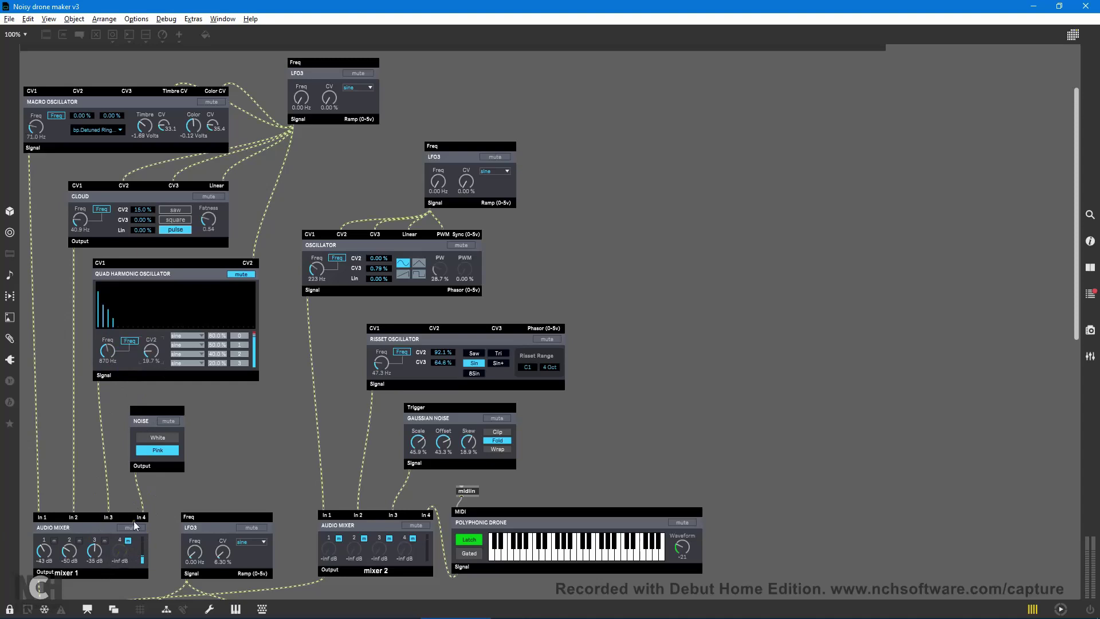
- Unmute mixer 1 channel 4 and bring its level up
{"action": "left_click", "coordinate": [128, 540]}
{"action": "mouse_move", "coordinate": [124, 559]}
{"action": "left_mouse_down"}
{"action": "mouse_move", "coordinate": [117, 535]}
{"action": "mouse_move", "coordinate": [121, 556]}
{"action": "left_mouse_up"}
{"action": "scroll", "coordinate": [249, 452], "scroll_direction": "down", "scroll_amount": 1}
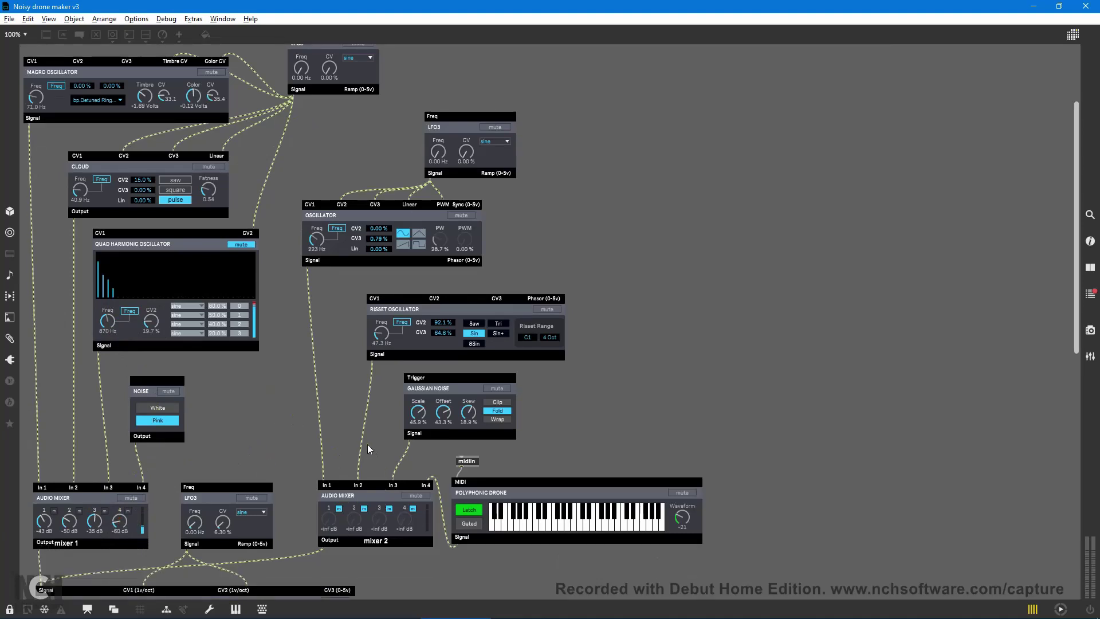
- Unmute mixer 2 channel 1 and raise it to -51 dB
{"action": "left_click", "coordinate": [339, 508]}
{"action": "left_click_drag", "start_coordinate": [328, 519], "coordinate": [325, 513]}
{"action": "left_click_drag", "start_coordinate": [334, 519], "coordinate": [335, 517]}
- Bring mixer 2 channel 2 to -41 dB, lower the Risset Oscillator frequency, set mixer 1 channel 2 to -56 dB
{"action": "left_click", "coordinate": [364, 508]}
{"action": "left_click_drag", "start_coordinate": [355, 524], "coordinate": [347, 503]}
{"action": "left_click_drag", "start_coordinate": [381, 334], "coordinate": [383, 341]}
{"action": "left_click_drag", "start_coordinate": [360, 525], "coordinate": [360, 519]}
{"action": "left_click_drag", "start_coordinate": [71, 520], "coordinate": [67, 523]}
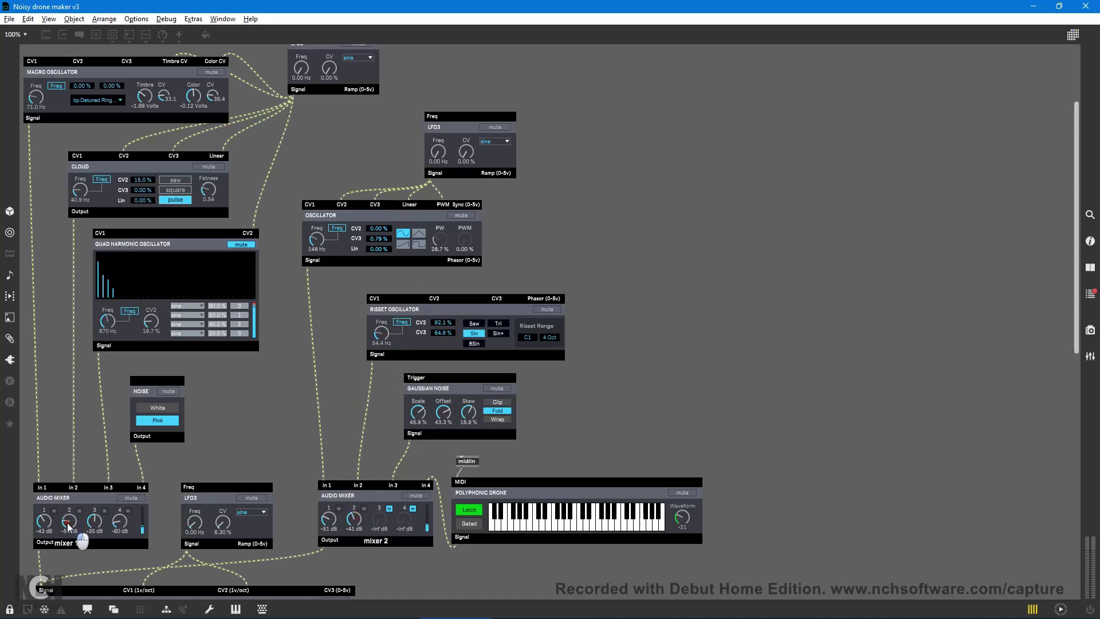
{"action": "left_click_drag", "start_coordinate": [207, 194], "coordinate": [204, 165]}
- Raise mixer 2 channel 3, drop Gaussian Noise Offset to 3.94 %, unmute mixer 2 channel 4
{"action": "left_click", "coordinate": [382, 509]}
{"action": "left_click_drag", "start_coordinate": [382, 509], "coordinate": [385, 471]}
{"action": "left_click_drag", "start_coordinate": [453, 411], "coordinate": [424, 416]}
{"action": "left_click", "coordinate": [413, 509]}
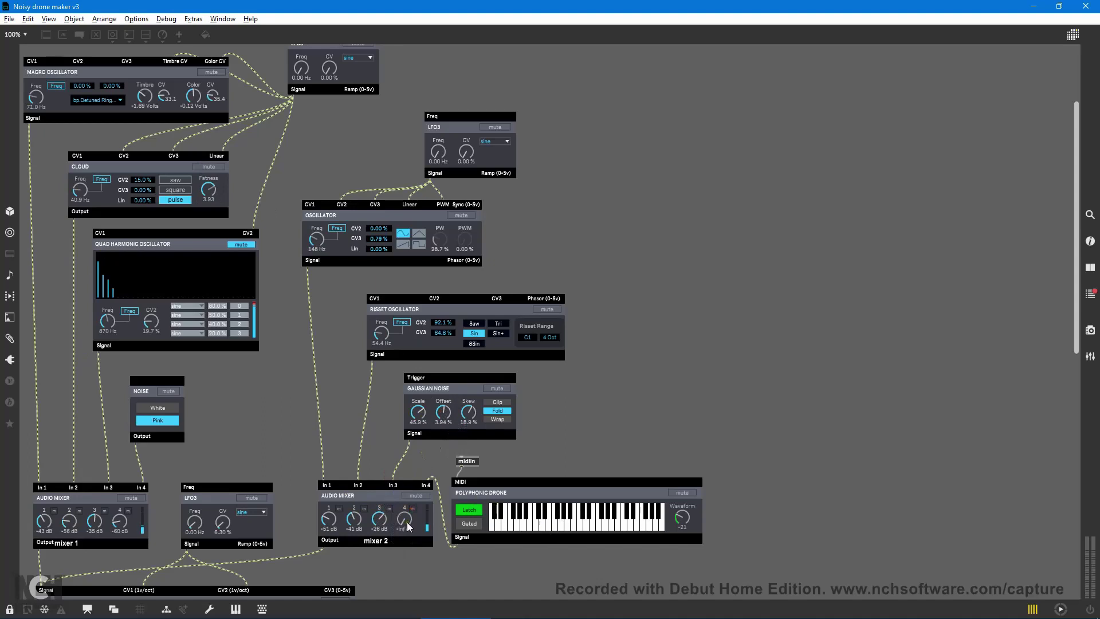
- Set mixer 2 channel 4 to -56 dB and latch a sustained note on the Polyphonic Drone keyboard
{"action": "left_click_drag", "start_coordinate": [404, 507], "coordinate": [403, 503]}
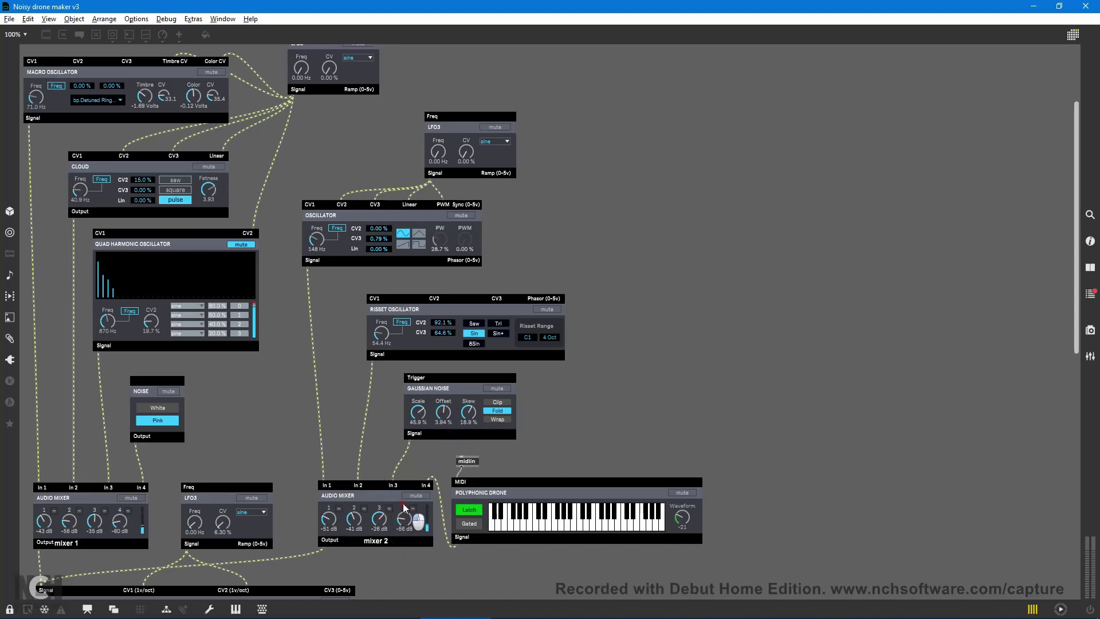
{"action": "left_click", "coordinate": [545, 527]}
{"action": "left_click", "coordinate": [469, 513]}
{"action": "left_click", "coordinate": [576, 529]}
{"action": "left_click_drag", "start_coordinate": [577, 529], "coordinate": [590, 528]}
- Set the drone Waveform to -4, lower mixer 2 channel 3 to -50 dB, rebalance channel 4
{"action": "left_click", "coordinate": [684, 522]}
{"action": "left_click_drag", "start_coordinate": [684, 522], "coordinate": [682, 516]}
{"action": "left_click_drag", "start_coordinate": [385, 521], "coordinate": [384, 548]}
{"action": "left_click_drag", "start_coordinate": [687, 520], "coordinate": [687, 515]}
{"action": "mouse_move", "coordinate": [404, 519]}
{"action": "left_mouse_down"}
{"action": "mouse_move", "coordinate": [403, 508]}
{"action": "mouse_move", "coordinate": [404, 521]}
{"action": "left_mouse_up"}
{"action": "left_click_drag", "start_coordinate": [685, 517], "coordinate": [686, 525]}
{"action": "left_click_drag", "start_coordinate": [404, 520], "coordinate": [404, 525]}
{"action": "scroll", "coordinate": [279, 410], "scroll_direction": "down", "scroll_amount": 1}
{"action": "scroll", "coordinate": [278, 407], "scroll_direction": "down", "scroll_amount": 2}
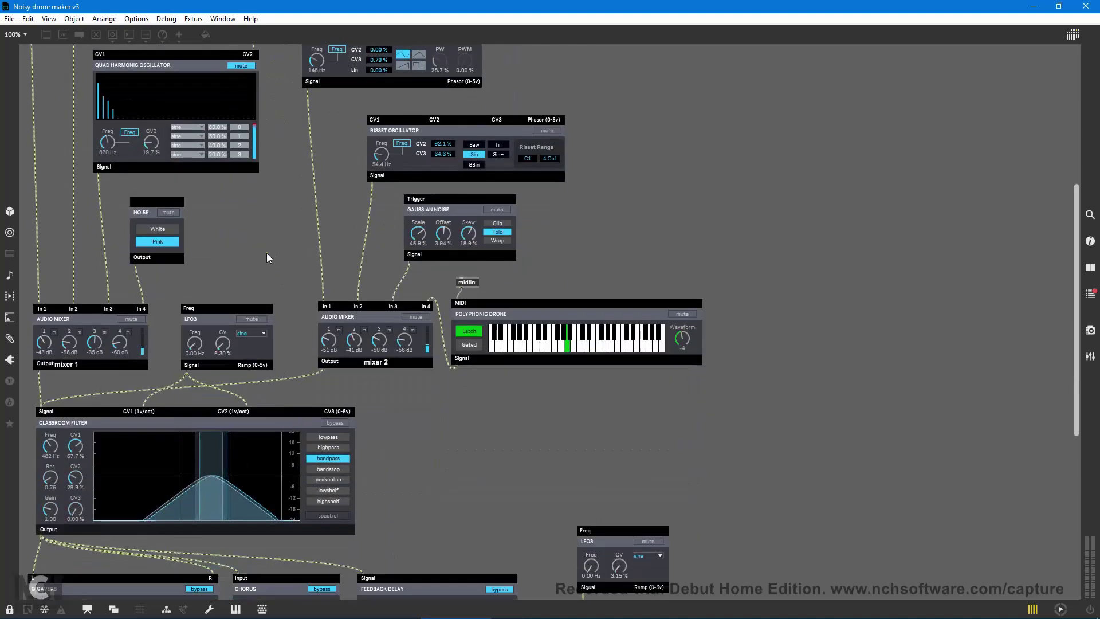
{"action": "scroll", "coordinate": [265, 253], "scroll_direction": "up", "scroll_amount": 5}
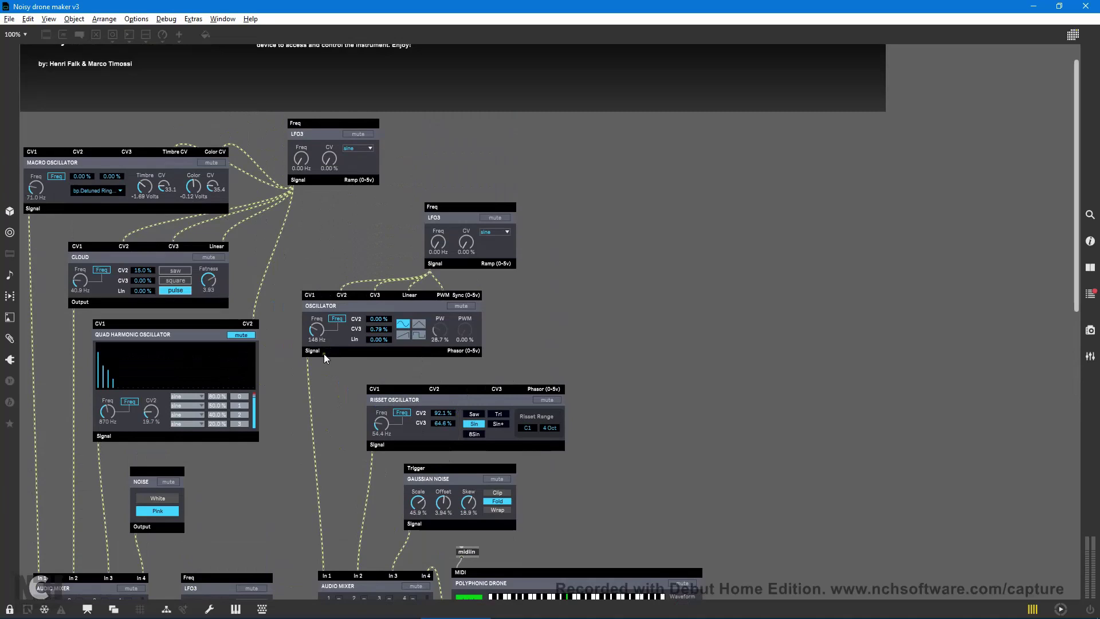
{"action": "scroll", "coordinate": [332, 388], "scroll_direction": "down", "scroll_amount": 1}
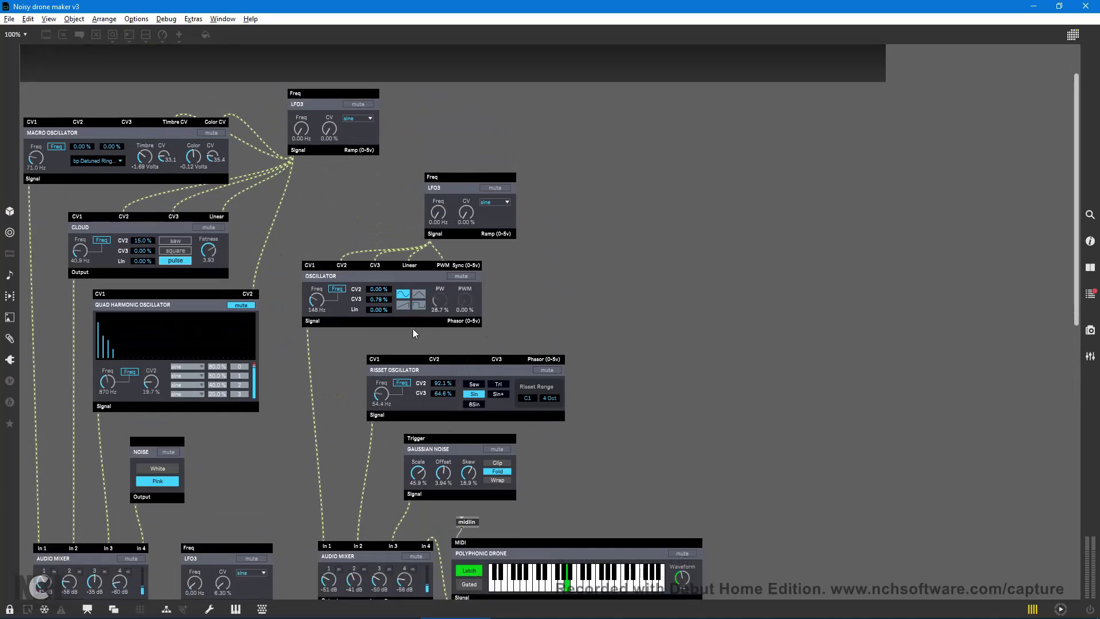
- Set Macro Oscillator Timbre CV to 37.8 and Color CV to 33.9, and slightly raise top LFO3's depth
{"action": "scroll", "coordinate": [444, 365], "scroll_direction": "down", "scroll_amount": 1}
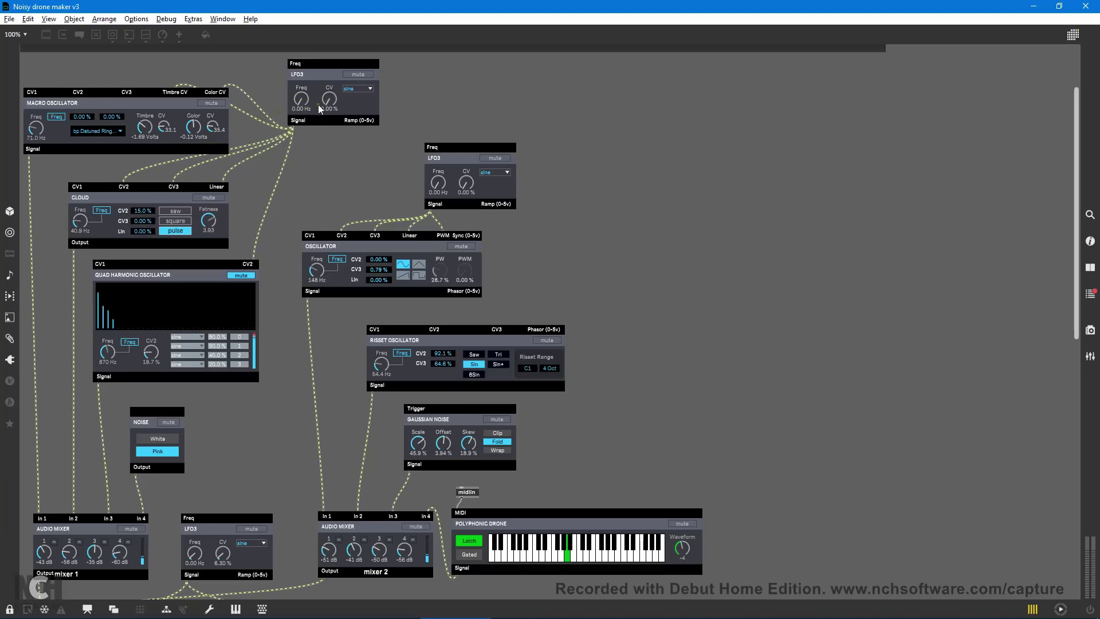
{"action": "left_click_drag", "start_coordinate": [163, 127], "coordinate": [211, 127]}
{"action": "left_click", "coordinate": [163, 129]}
{"action": "left_click_drag", "start_coordinate": [299, 95], "coordinate": [298, 90]}
- Sweep the Classroom Filter's bandpass centre down from 482 Hz, settling at 221 Hz
{"action": "scroll", "coordinate": [387, 180], "scroll_direction": "down", "scroll_amount": 5}
{"action": "scroll", "coordinate": [387, 177], "scroll_direction": "down", "scroll_amount": 3}
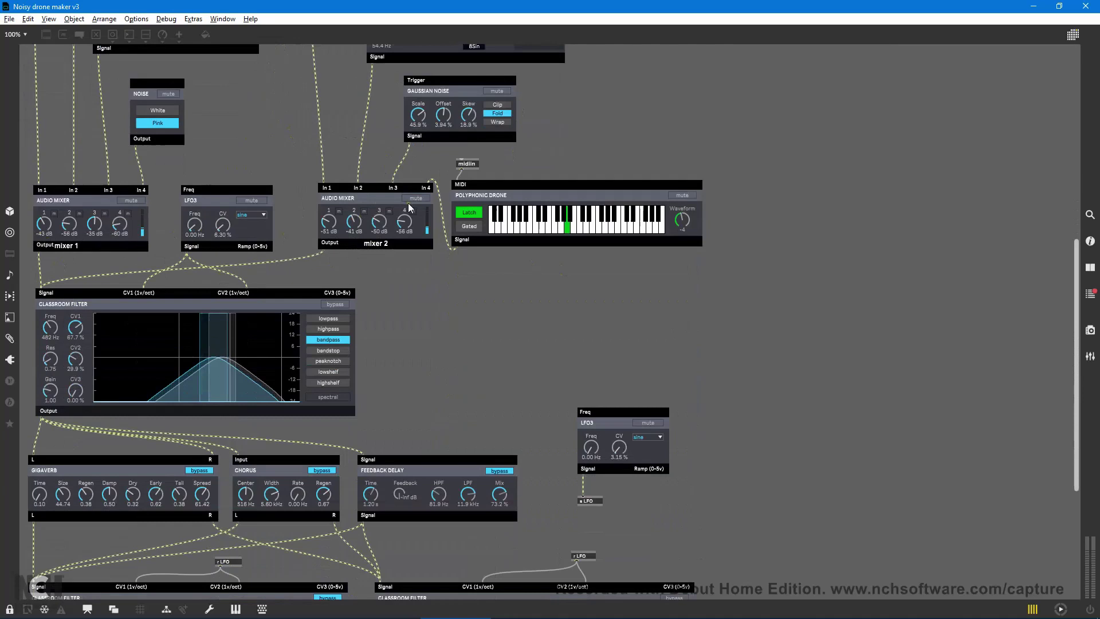
{"action": "scroll", "coordinate": [408, 203], "scroll_direction": "down", "scroll_amount": 2}
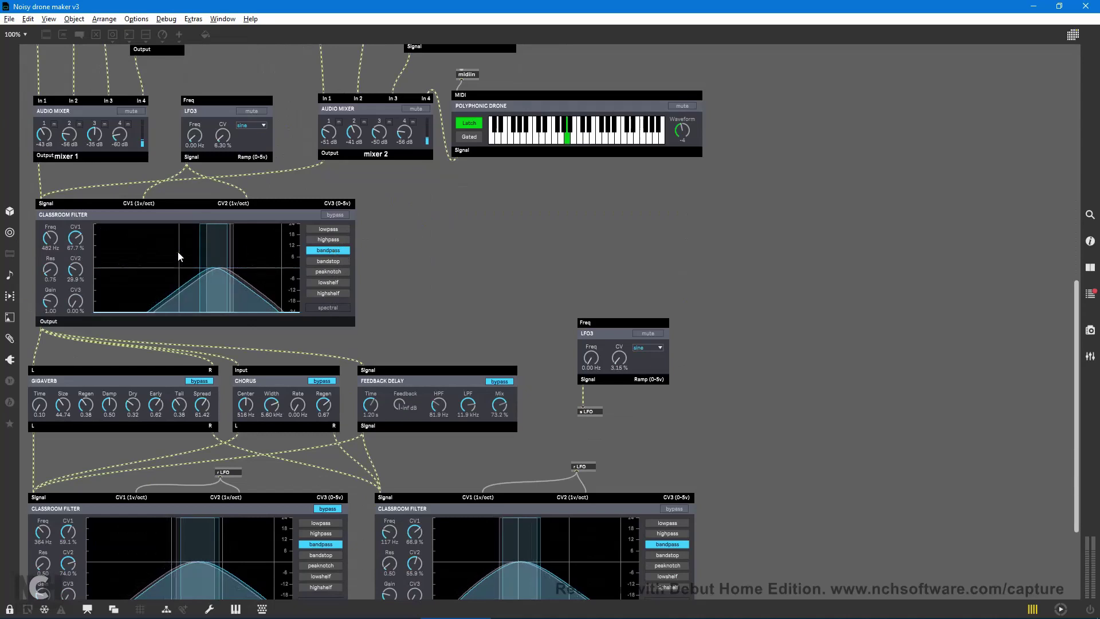
{"action": "scroll", "coordinate": [322, 191], "scroll_direction": "up", "scroll_amount": 1}
{"action": "scroll", "coordinate": [322, 192], "scroll_direction": "up", "scroll_amount": 2}
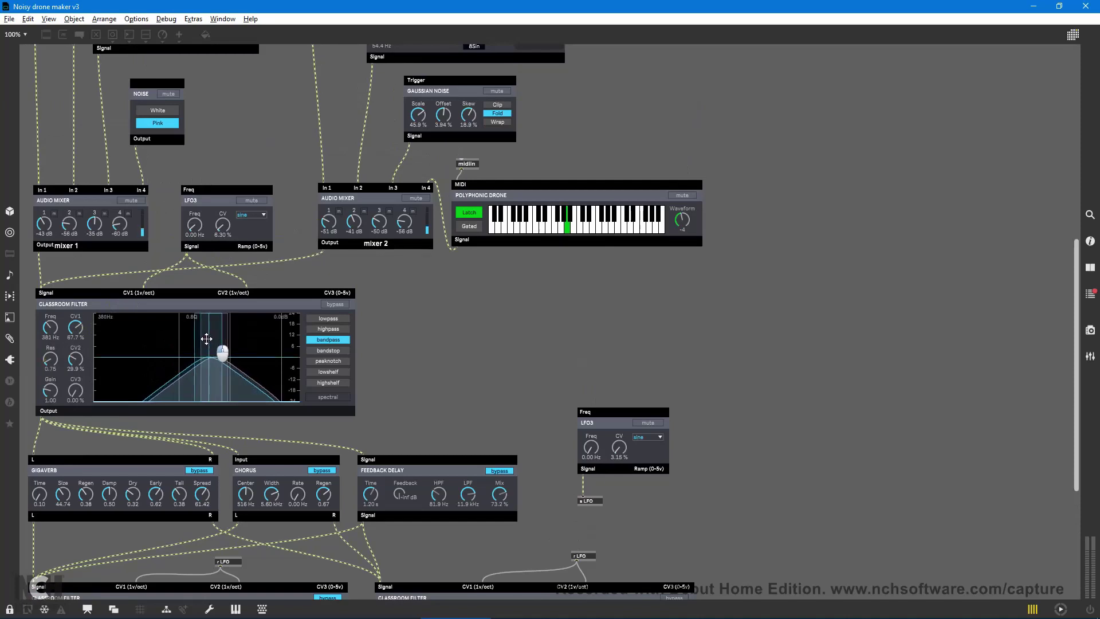
{"action": "mouse_move", "coordinate": [206, 338]}
{"action": "left_mouse_down"}
{"action": "mouse_move", "coordinate": [173, 342]}
{"action": "mouse_move", "coordinate": [196, 344]}
{"action": "left_mouse_up"}
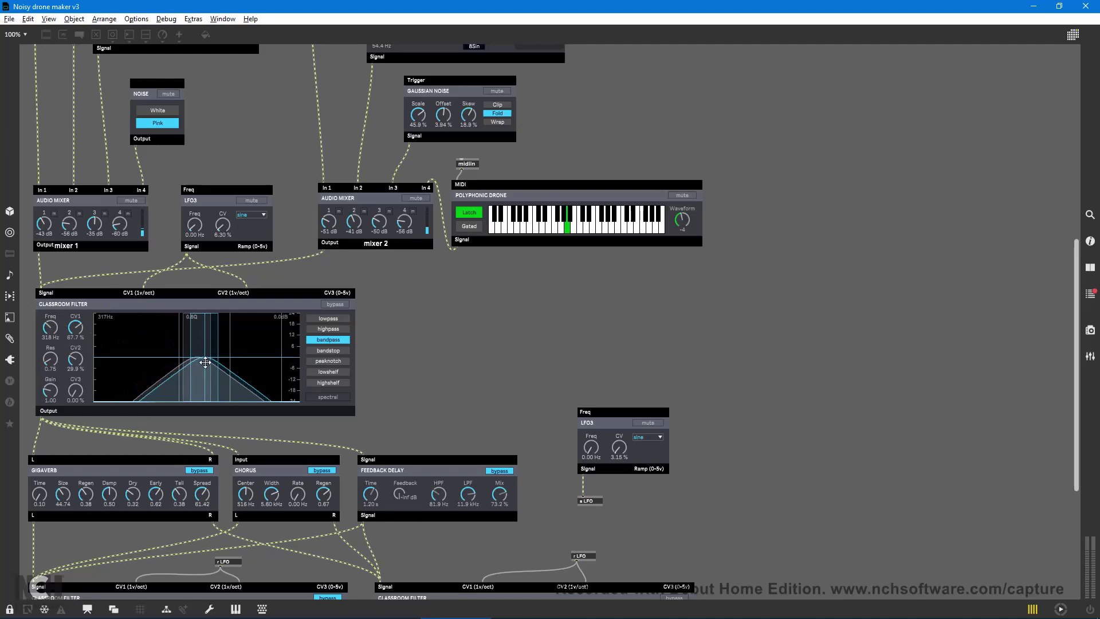
{"action": "mouse_move", "coordinate": [205, 362]}
{"action": "left_mouse_down"}
{"action": "mouse_move", "coordinate": [225, 356]}
{"action": "mouse_move", "coordinate": [196, 360]}
{"action": "left_mouse_up"}
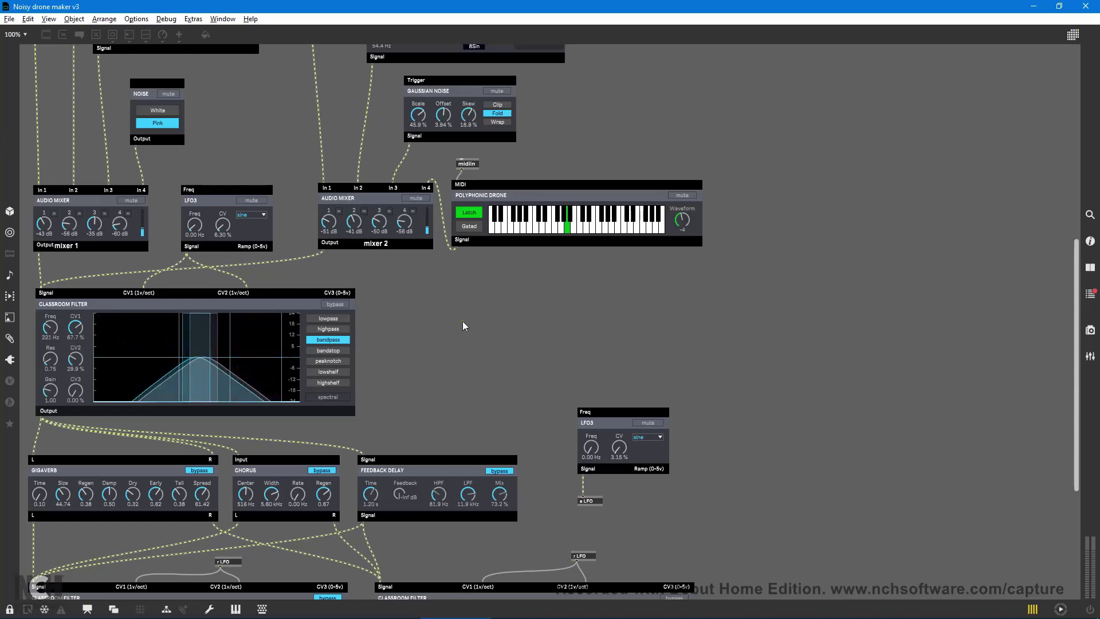
- Re-enable the Gigaverb reverb and set its Time to about 153, keeping Chorus and Feedback Delay bypassed
{"action": "scroll", "coordinate": [482, 297], "scroll_direction": "down", "scroll_amount": 5}
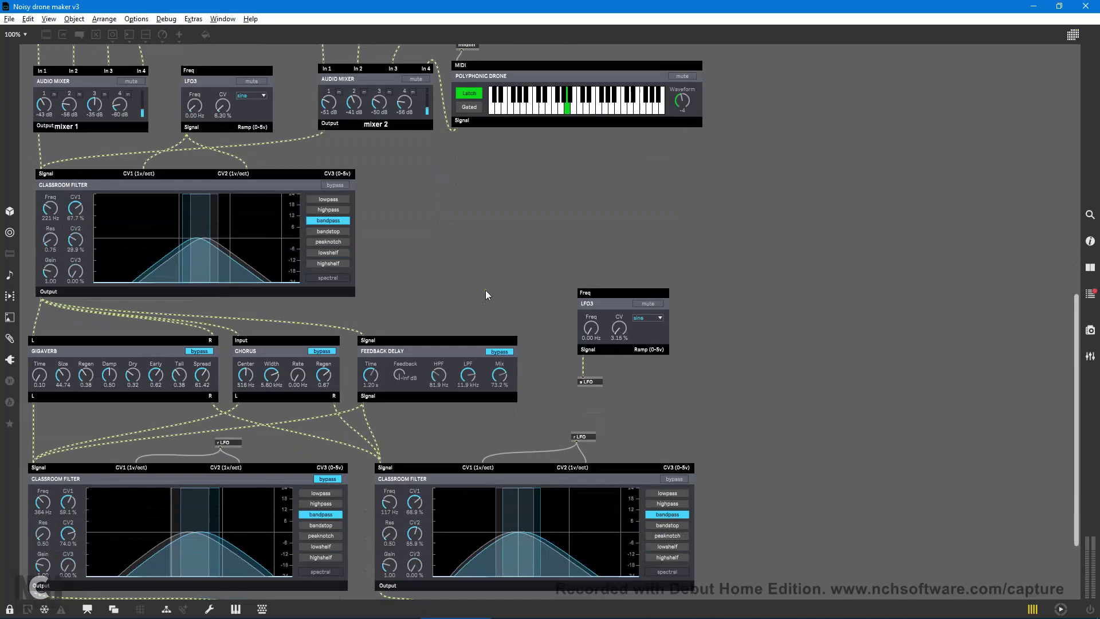
{"action": "scroll", "coordinate": [492, 250], "scroll_direction": "down", "scroll_amount": 1}
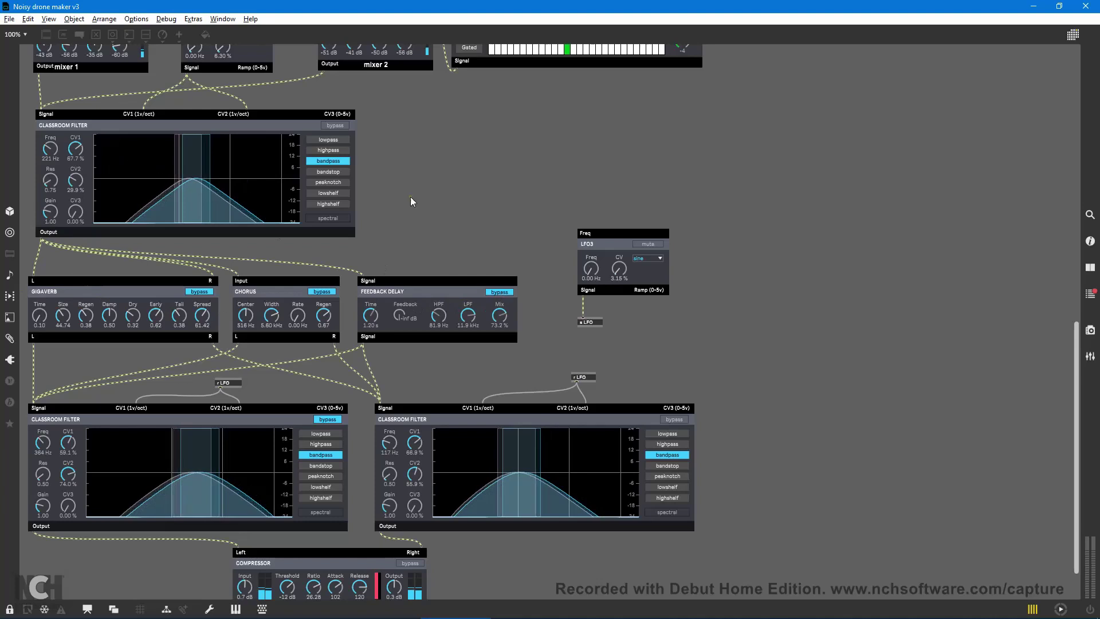
{"action": "scroll", "coordinate": [410, 198], "scroll_direction": "up", "scroll_amount": 5}
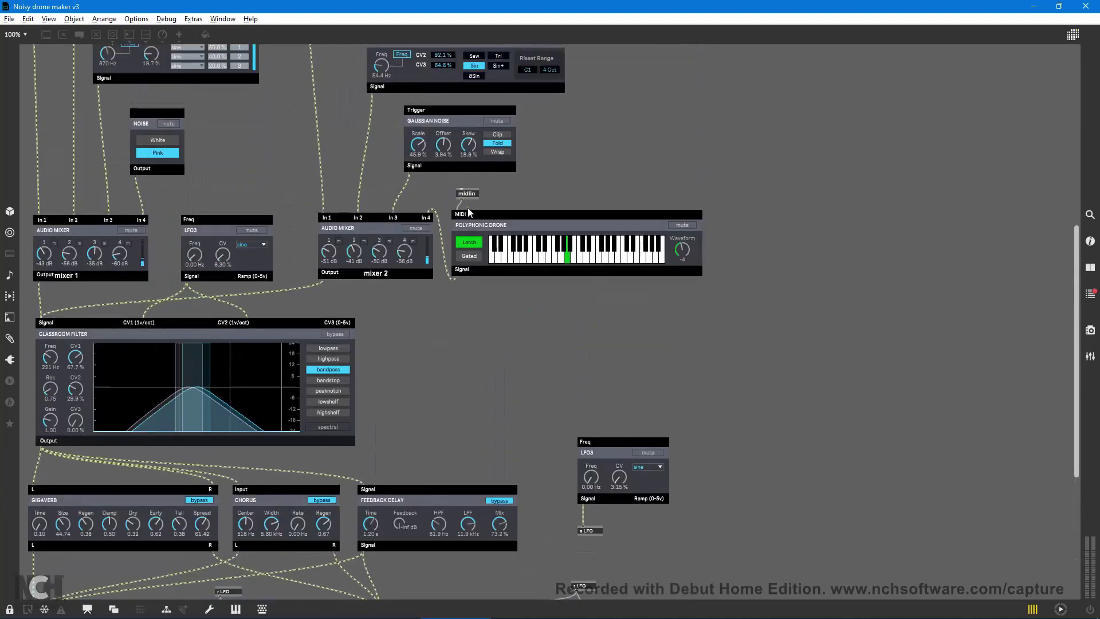
{"action": "scroll", "coordinate": [468, 212], "scroll_direction": "up", "scroll_amount": 3}
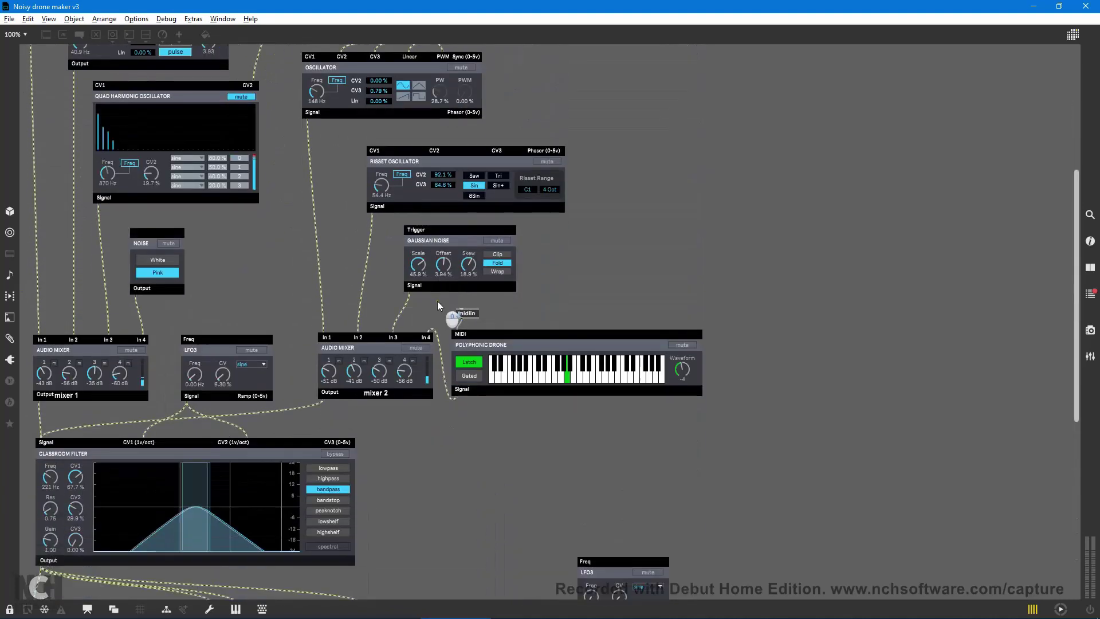
{"action": "scroll", "coordinate": [439, 306], "scroll_direction": "down", "scroll_amount": 7}
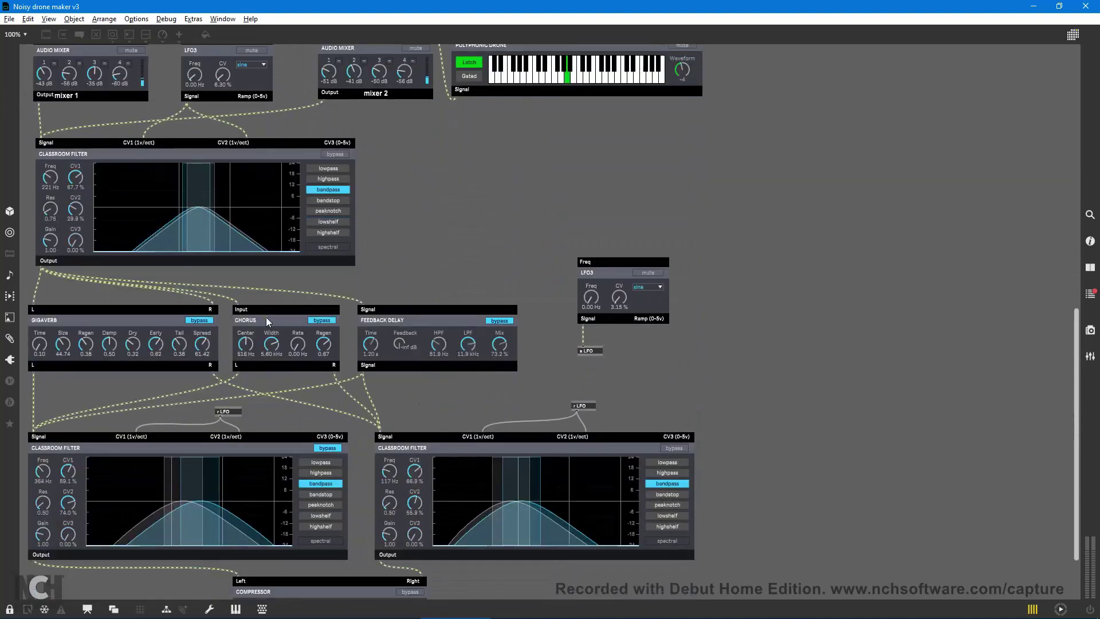
{"action": "left_click", "coordinate": [200, 321]}
{"action": "left_click_drag", "start_coordinate": [38, 349], "coordinate": [32, 336]}
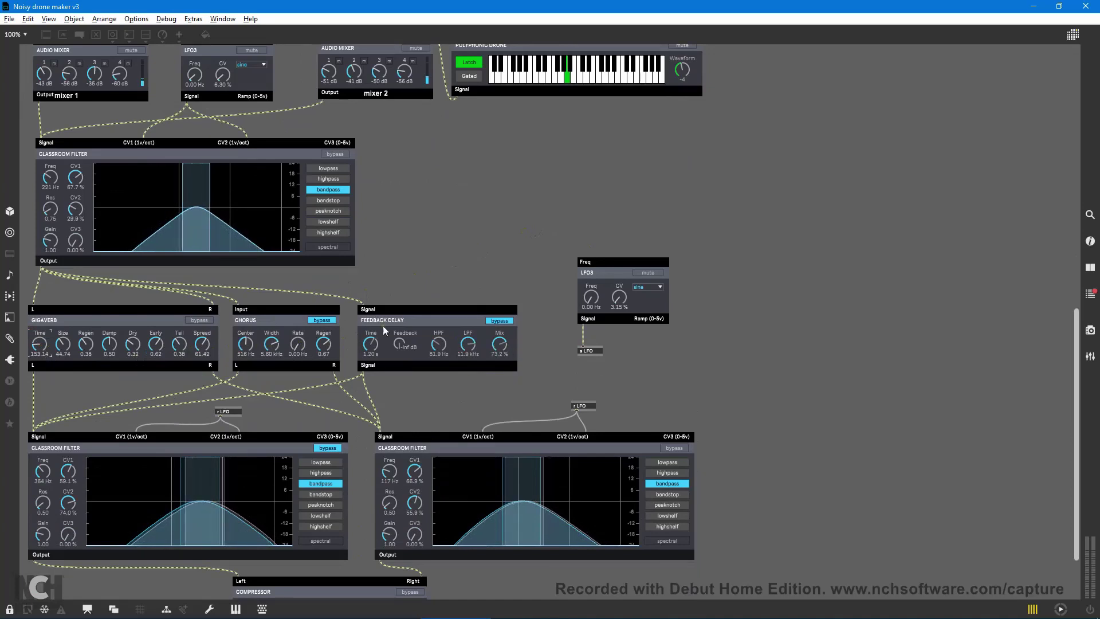
- Raise the standalone LFO3 modulation depth to about 3.18%
{"action": "scroll", "coordinate": [413, 339], "scroll_direction": "down", "scroll_amount": 1}
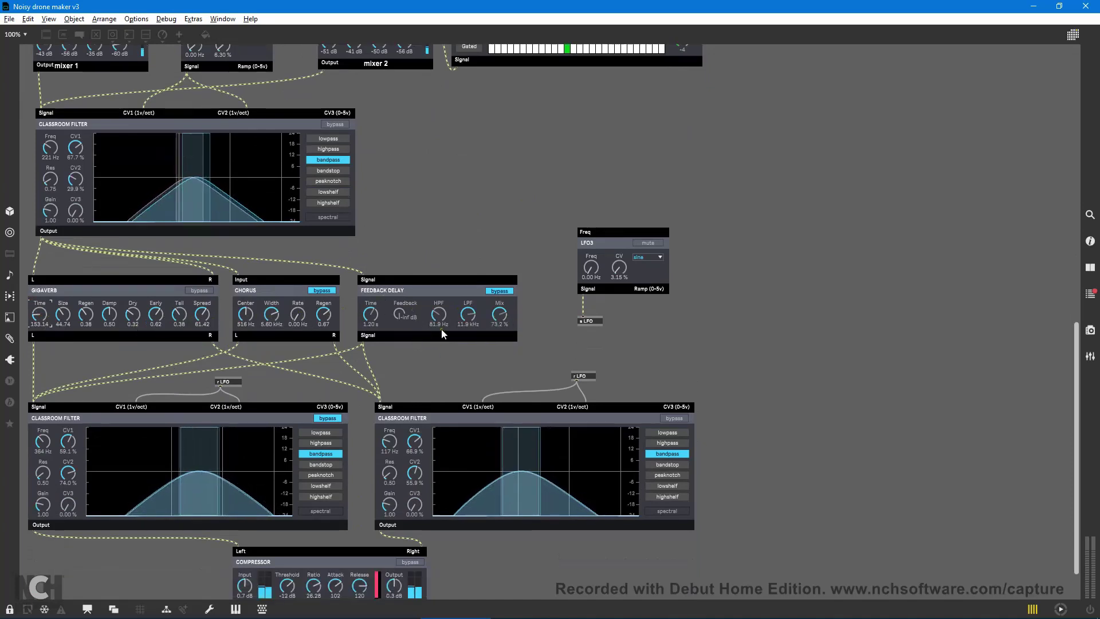
{"action": "scroll", "coordinate": [441, 329], "scroll_direction": "down", "scroll_amount": 1}
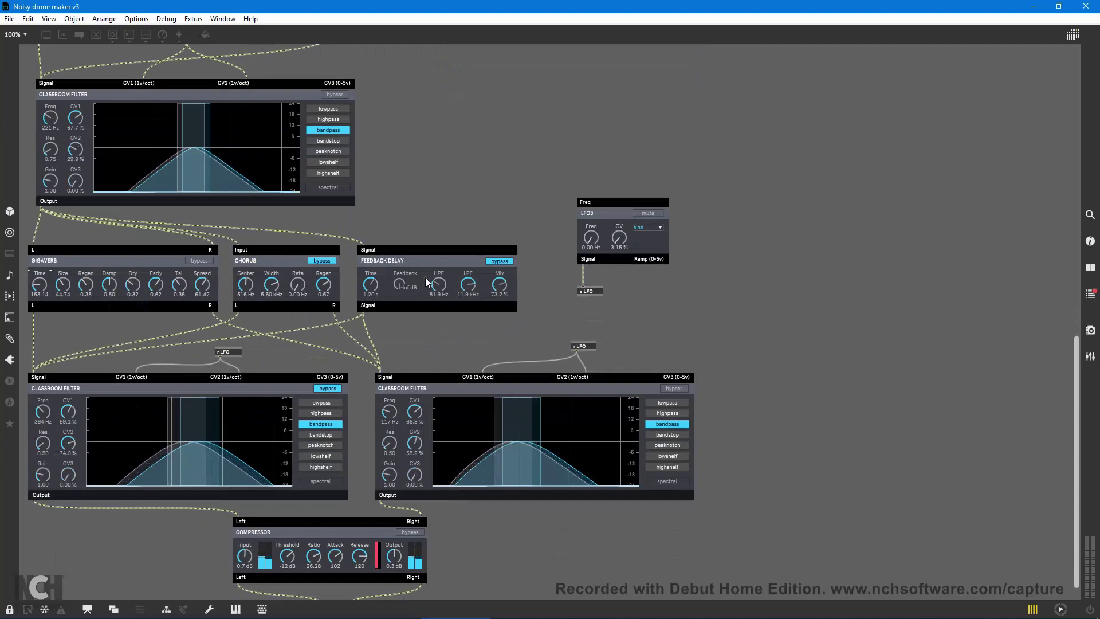
{"action": "scroll", "coordinate": [439, 287], "scroll_direction": "down", "scroll_amount": 1}
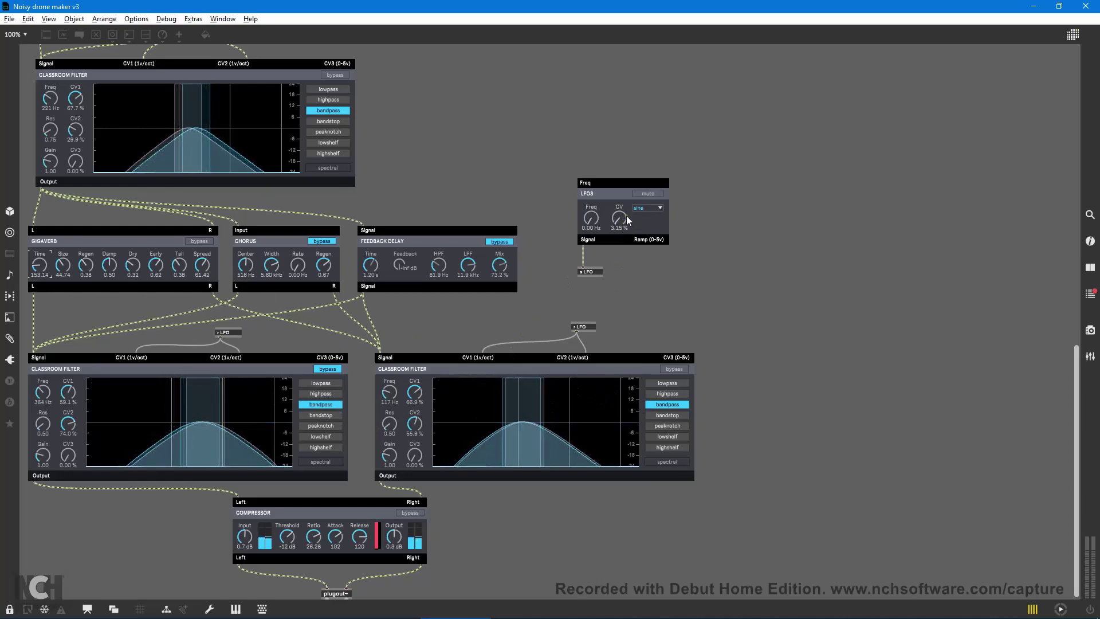
{"action": "left_click_drag", "start_coordinate": [611, 230], "coordinate": [619, 228]}
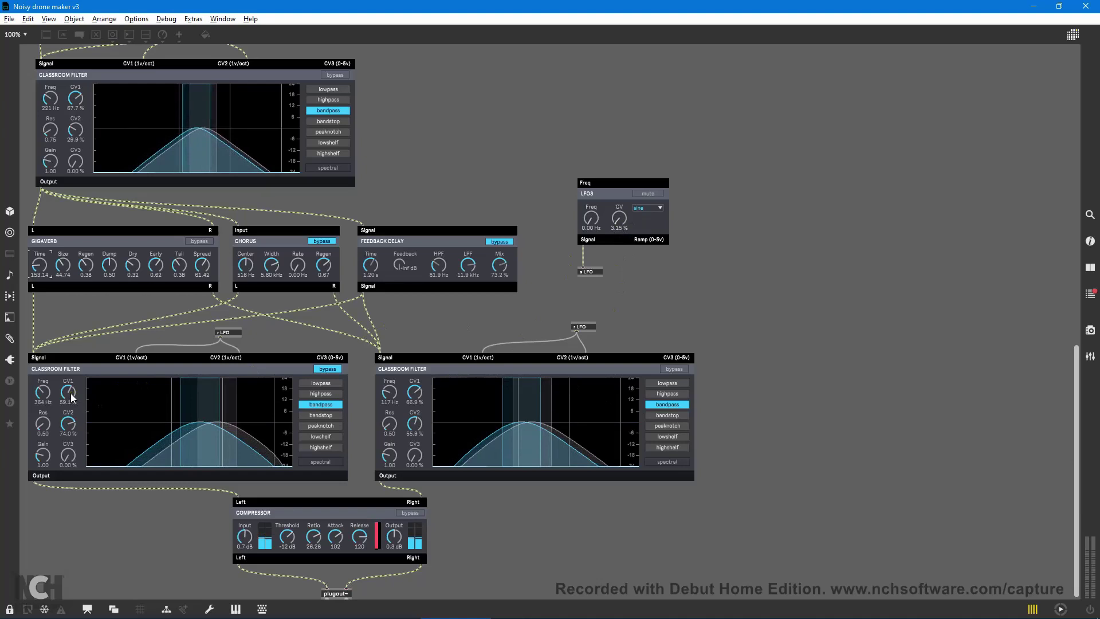
- Reduce both lower filters' CV1/CV2 modulation and shift the right filter's band up to about 189 Hz
{"action": "scroll", "coordinate": [72, 397], "scroll_direction": "down", "scroll_amount": 3}
{"action": "scroll", "coordinate": [71, 435], "scroll_direction": "down", "scroll_amount": 5}
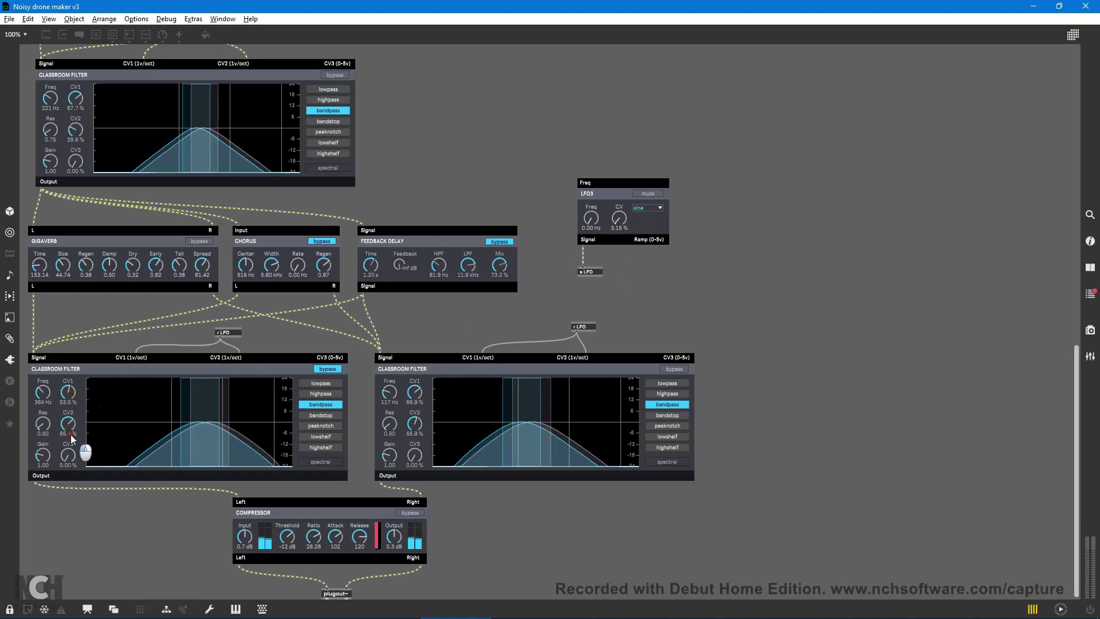
{"action": "scroll", "coordinate": [72, 438], "scroll_direction": "down", "scroll_amount": 3}
{"action": "scroll", "coordinate": [415, 399], "scroll_direction": "down", "scroll_amount": 7}
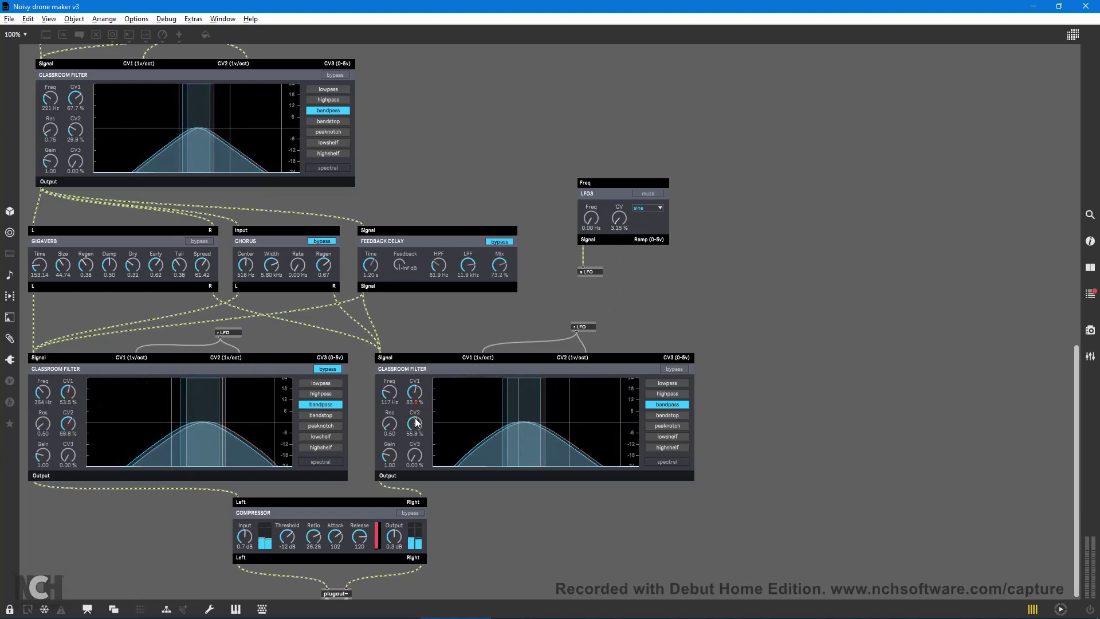
{"action": "scroll", "coordinate": [416, 424], "scroll_direction": "down", "scroll_amount": 4}
{"action": "left_click_drag", "start_coordinate": [468, 396], "coordinate": [524, 395]}
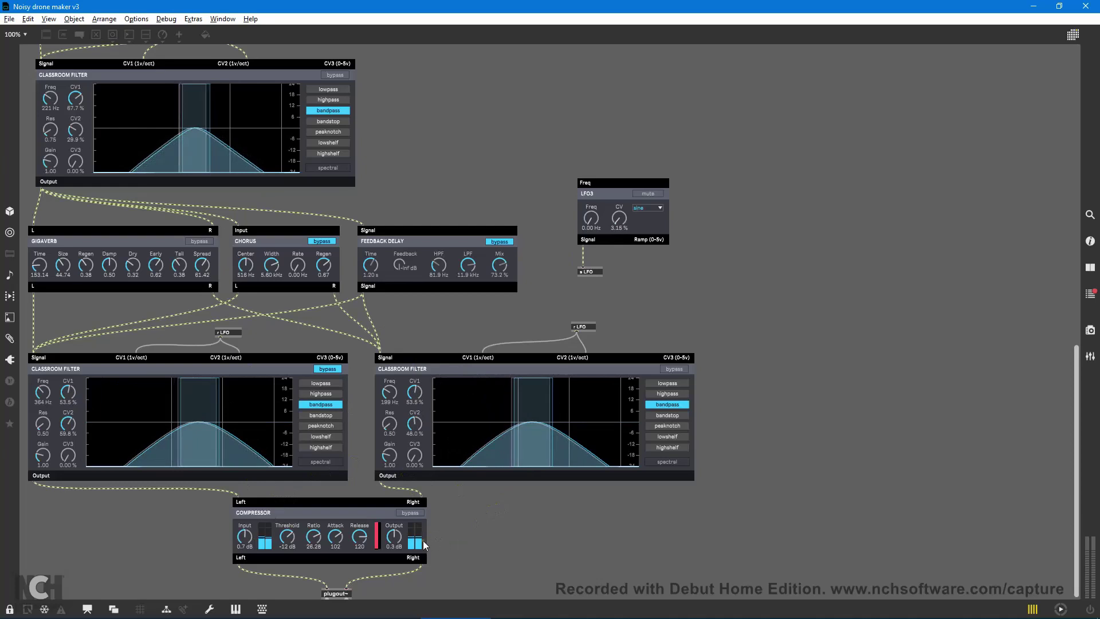
- Drag the Compressor's Output knob from 0.3 dB down to about -12 dB
{"action": "left_click", "coordinate": [615, 530]}
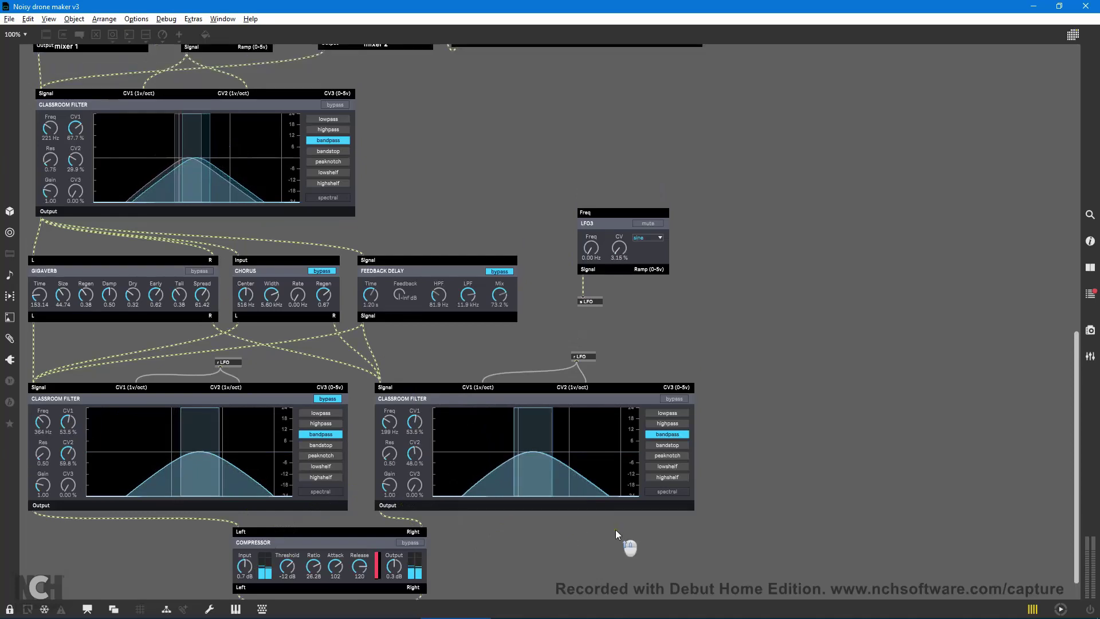
{"action": "scroll", "coordinate": [616, 530], "scroll_direction": "up", "scroll_amount": 5}
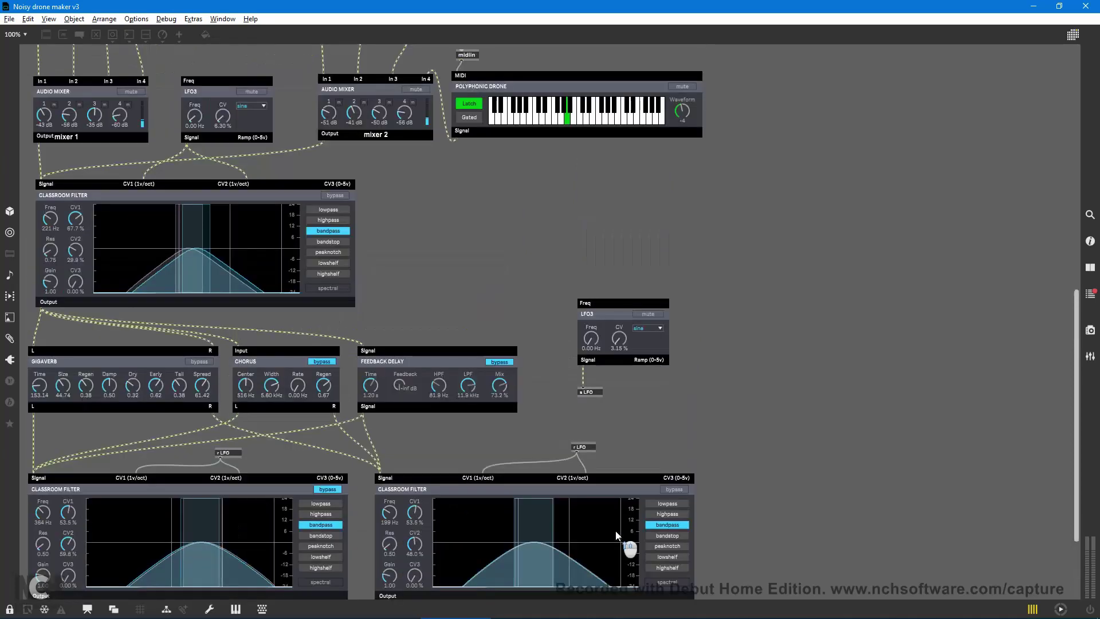
{"action": "scroll", "coordinate": [615, 530], "scroll_direction": "up", "scroll_amount": 8}
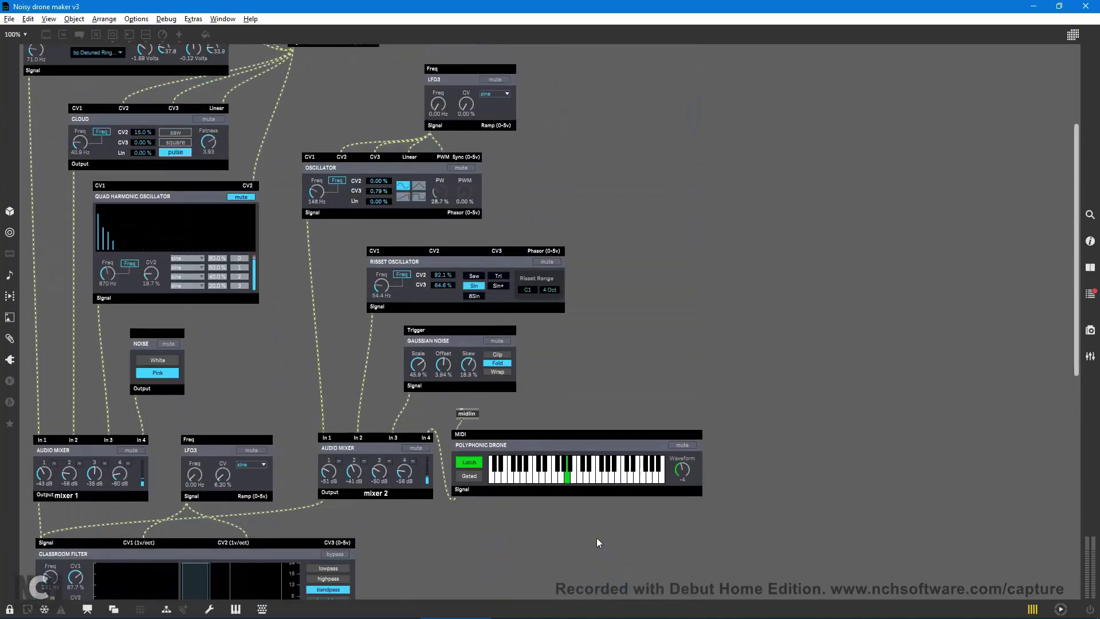
{"action": "scroll", "coordinate": [653, 502], "scroll_direction": "up", "scroll_amount": 1}
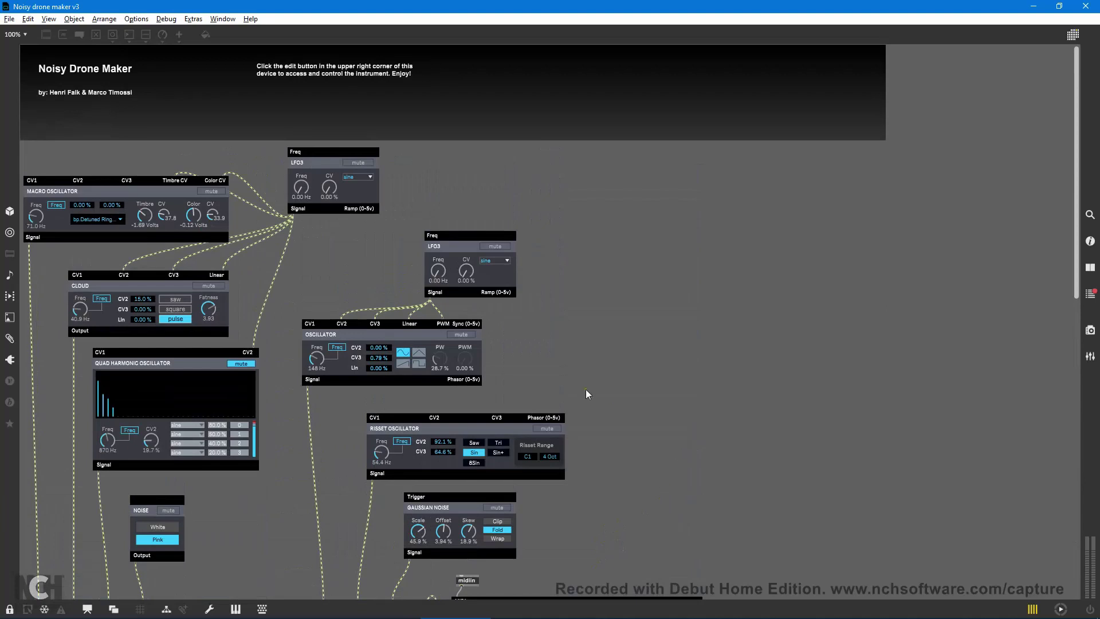
{"action": "scroll", "coordinate": [586, 394], "scroll_direction": "down", "scroll_amount": 13}
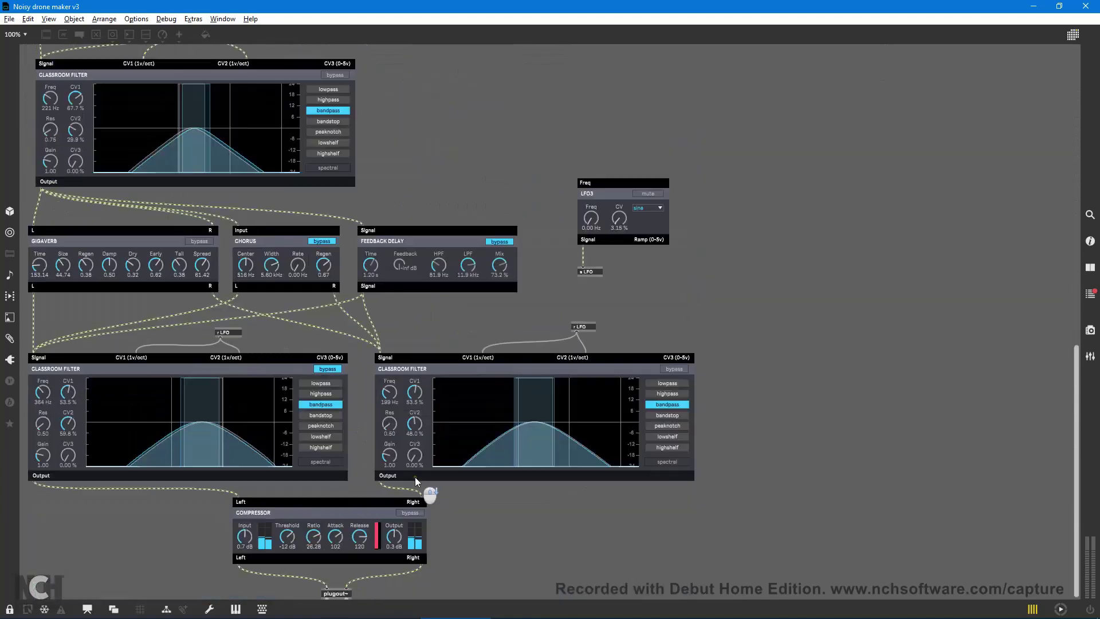
{"action": "left_click_drag", "start_coordinate": [394, 537], "coordinate": [399, 551]}
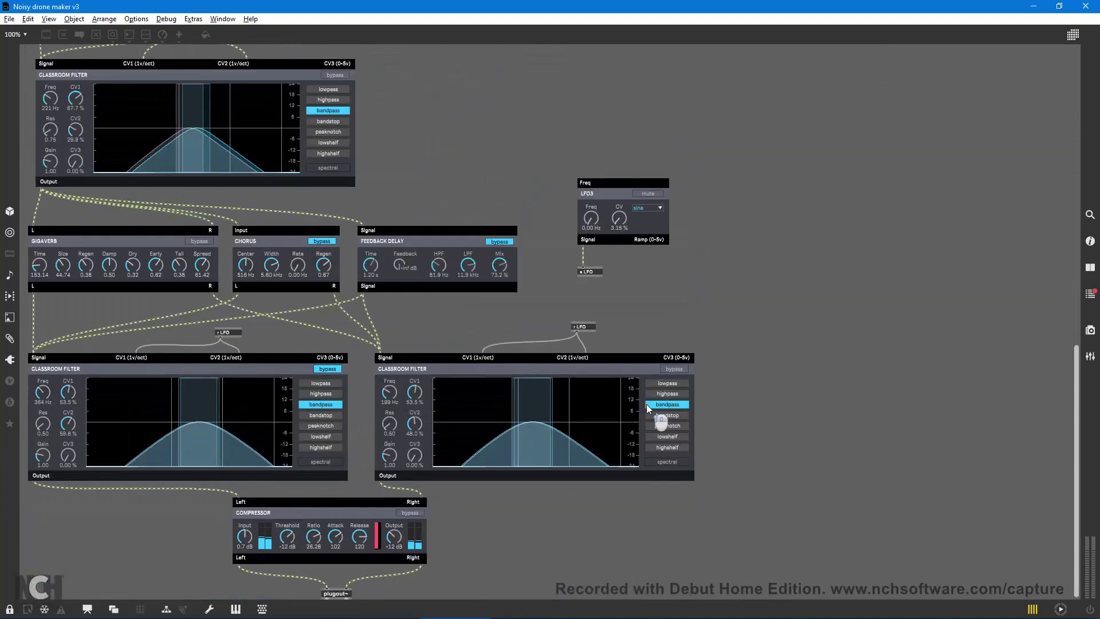
{"action": "scroll", "coordinate": [647, 404], "scroll_direction": "up", "scroll_amount": 13}
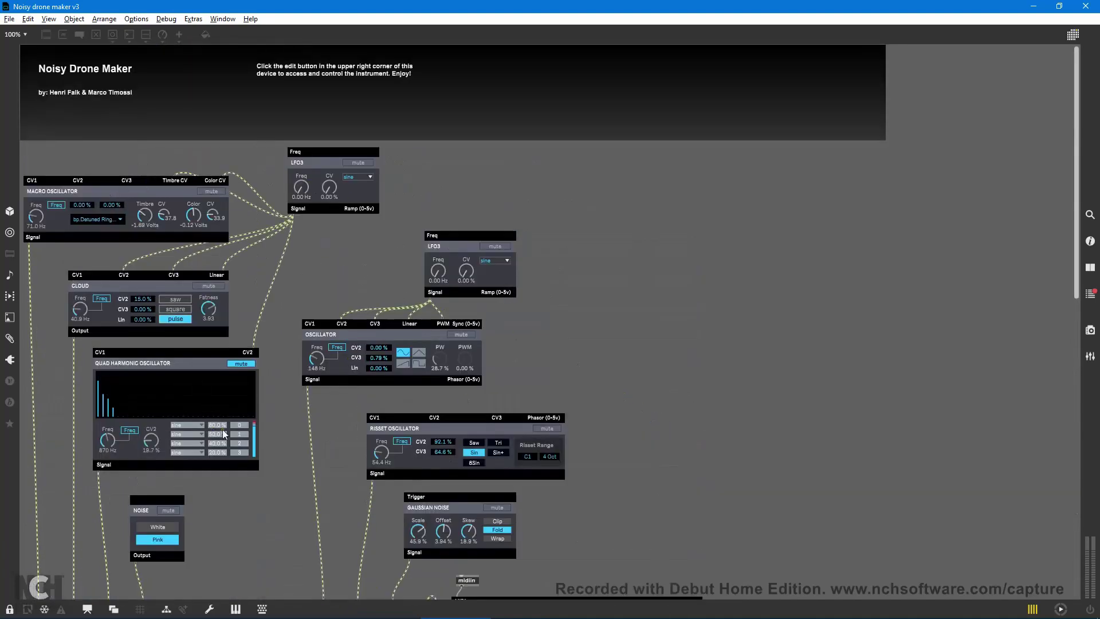
{"action": "scroll", "coordinate": [418, 462], "scroll_direction": "down", "scroll_amount": 3}
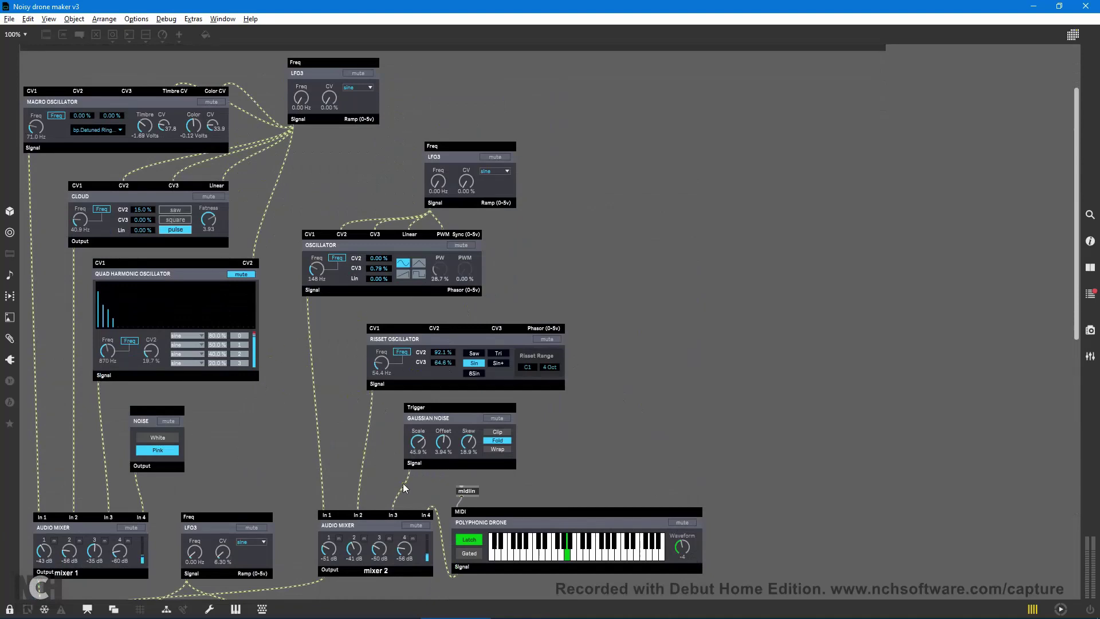
{"action": "scroll", "coordinate": [405, 487], "scroll_direction": "down", "scroll_amount": 12}
{"action": "scroll", "coordinate": [404, 484], "scroll_direction": "down", "scroll_amount": 7}
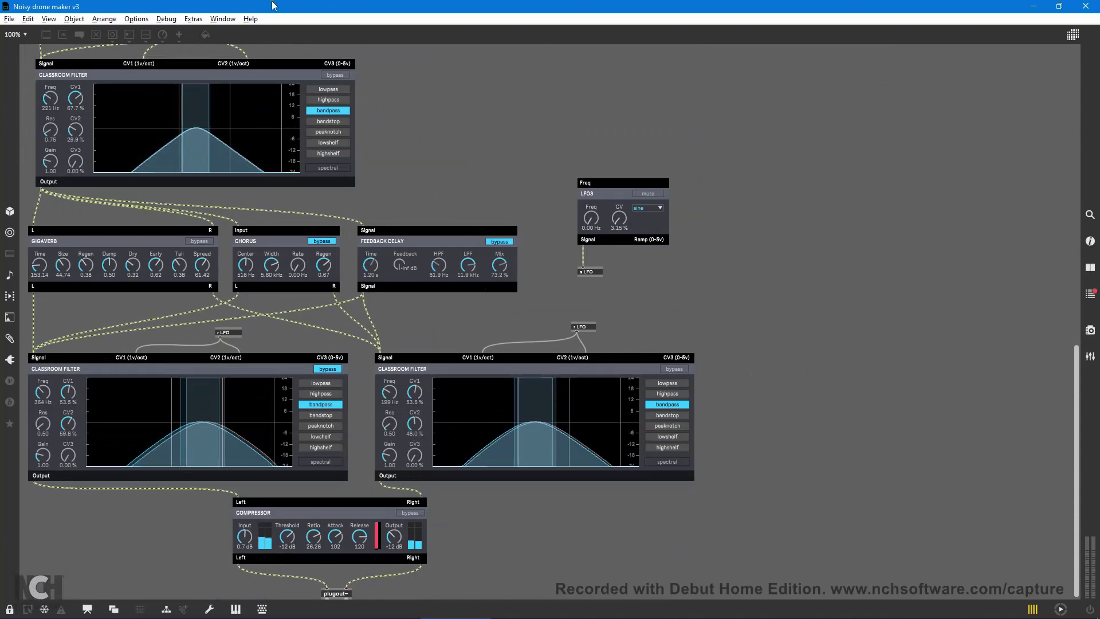
- Save the Noisy drone maker v3 patch with File > Save
{"action": "left_click", "coordinate": [9, 19]}
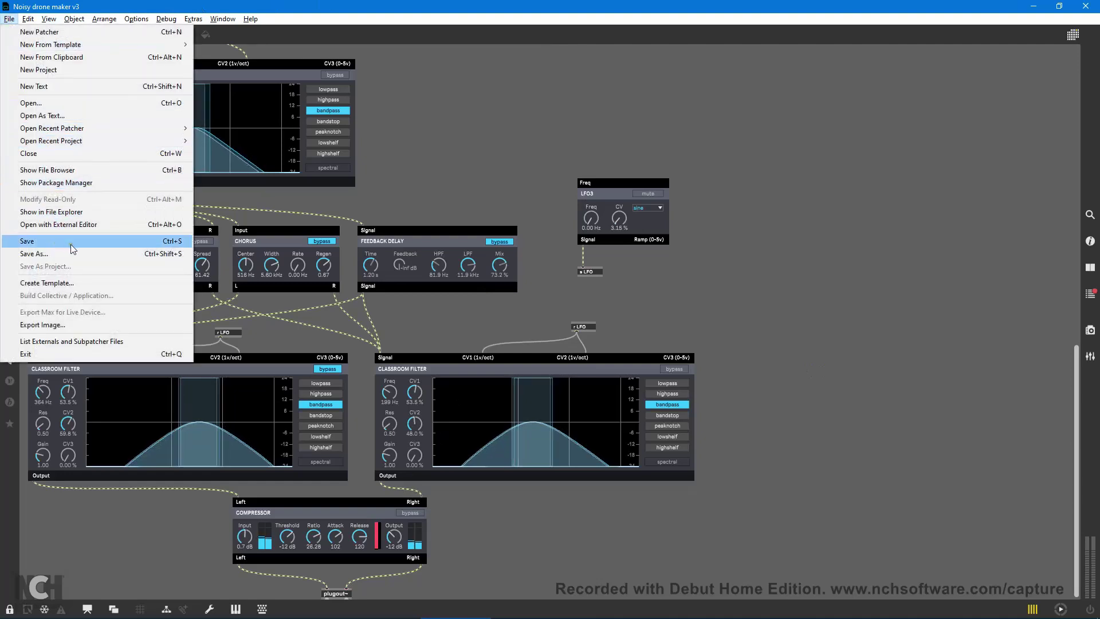
{"action": "left_click", "coordinate": [313, 12]}
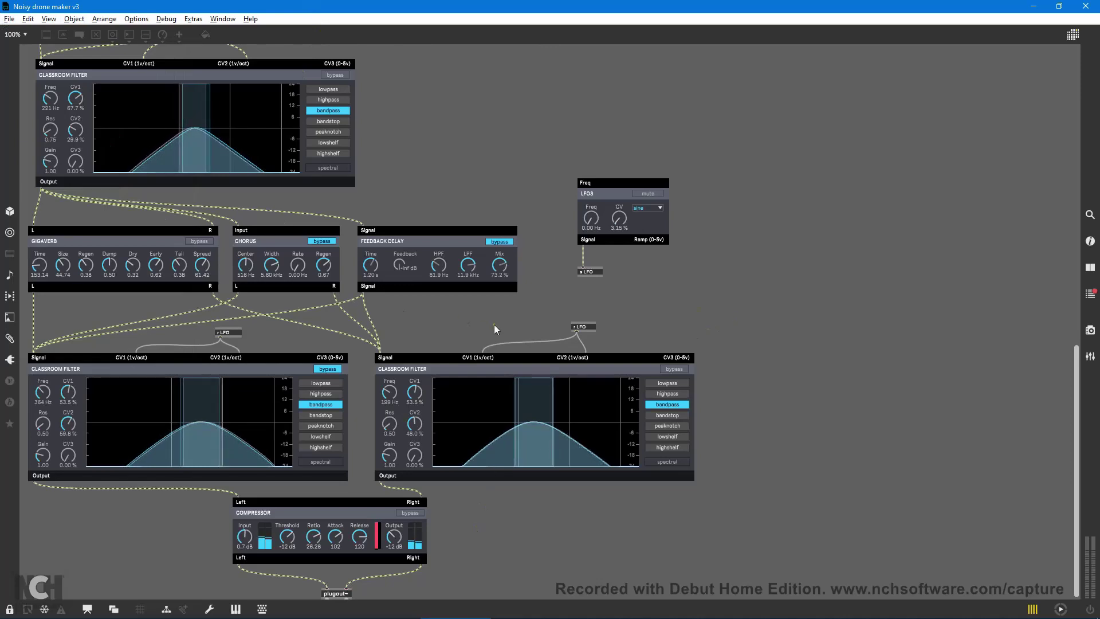
{"action": "scroll", "coordinate": [510, 342], "scroll_direction": "up", "scroll_amount": 1}
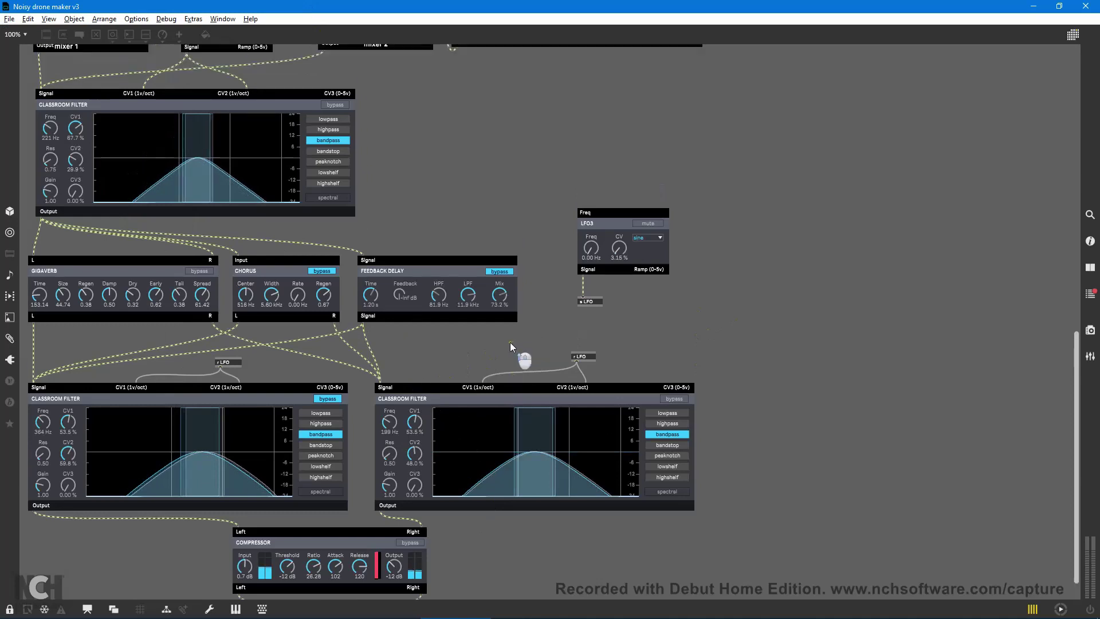
{"action": "scroll", "coordinate": [512, 347], "scroll_direction": "up", "scroll_amount": 8}
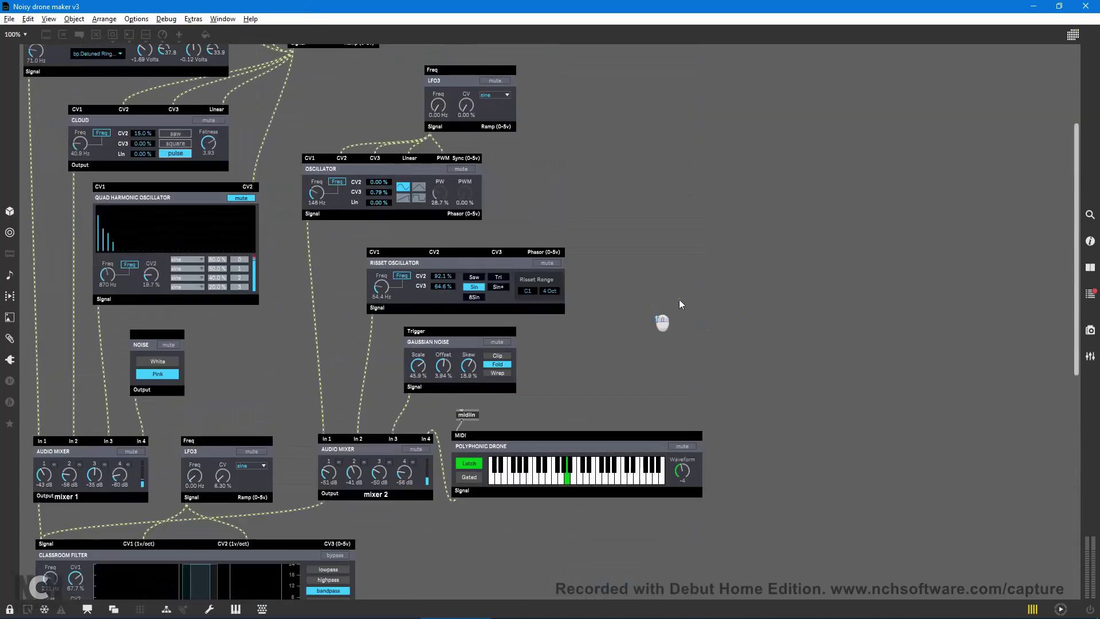
{"action": "scroll", "coordinate": [680, 300], "scroll_direction": "up", "scroll_amount": 3}
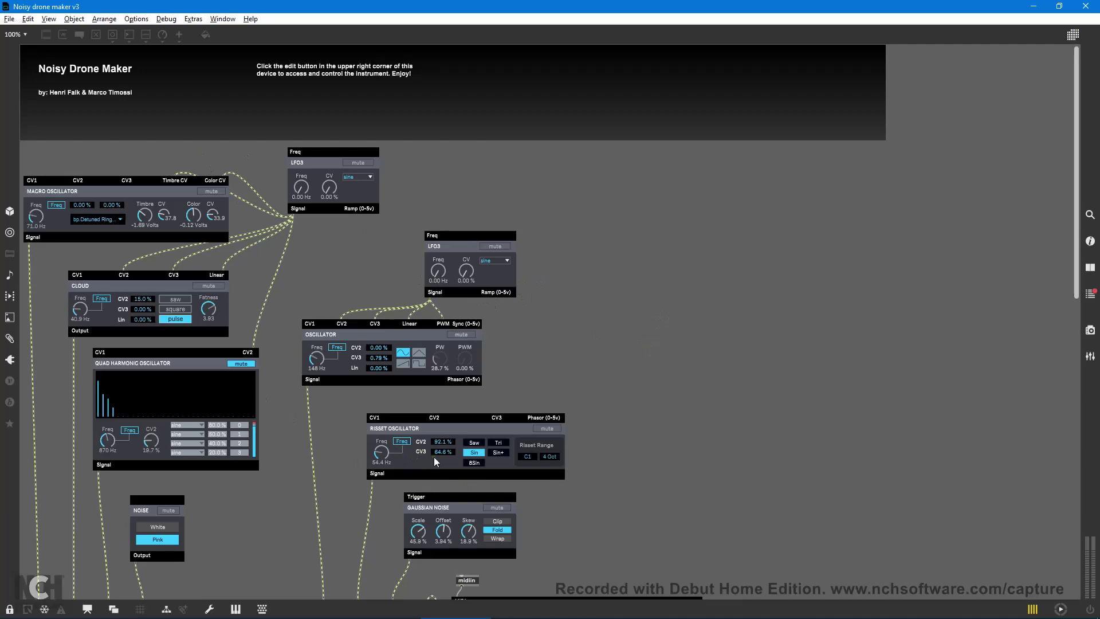
{"action": "scroll", "coordinate": [458, 461], "scroll_direction": "down", "scroll_amount": 3}
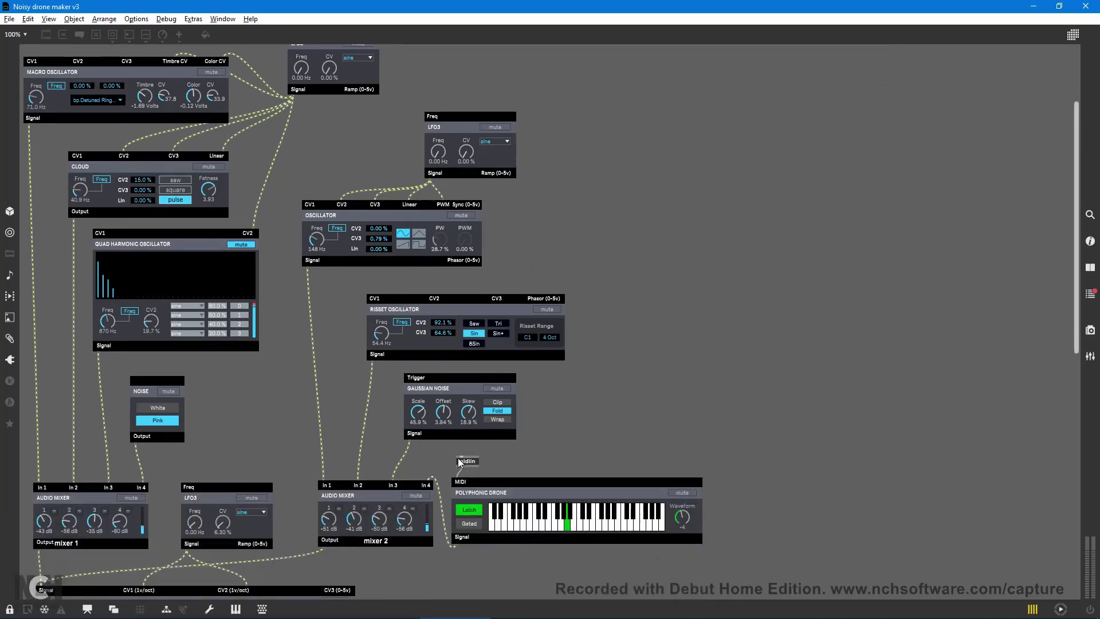
{"action": "scroll", "coordinate": [458, 462], "scroll_direction": "down", "scroll_amount": 1}
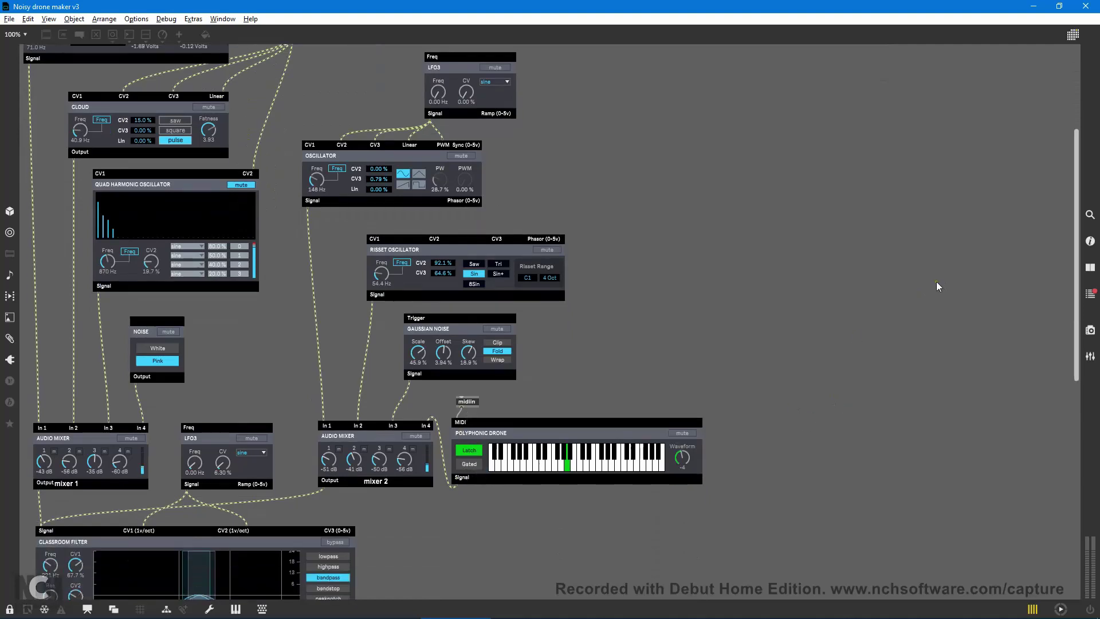